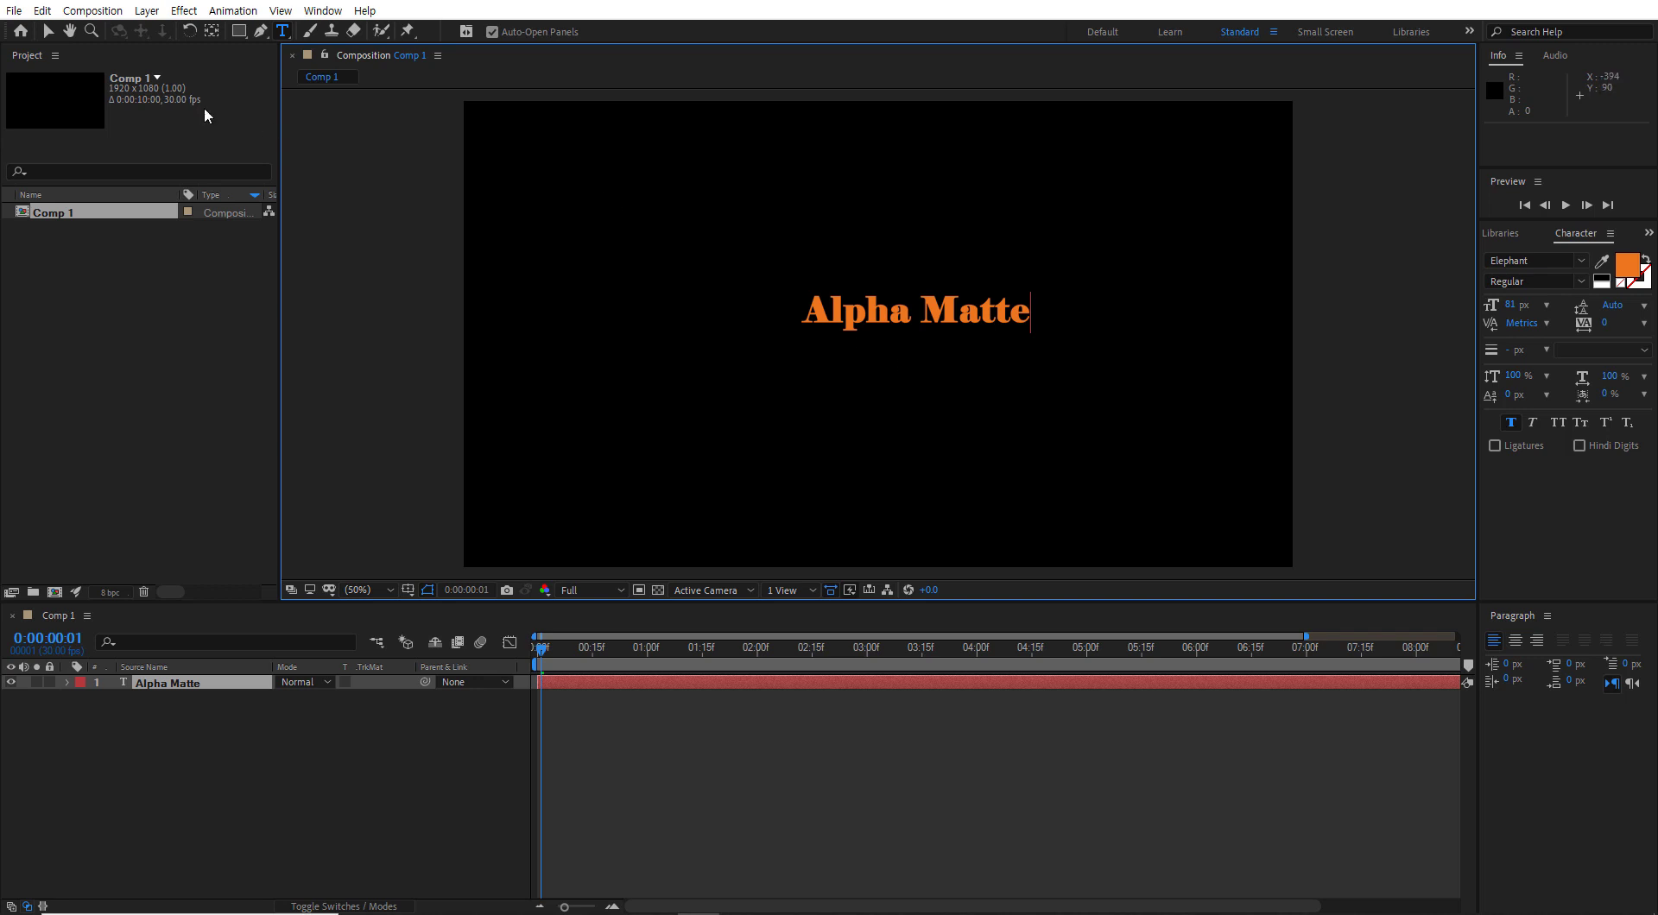
- Display the Align panel and move the Alpha Matte text slightly up to the composition's upper middle
{"action": "left_click", "coordinate": [49, 32]}
{"action": "left_click", "coordinate": [333, 12]}
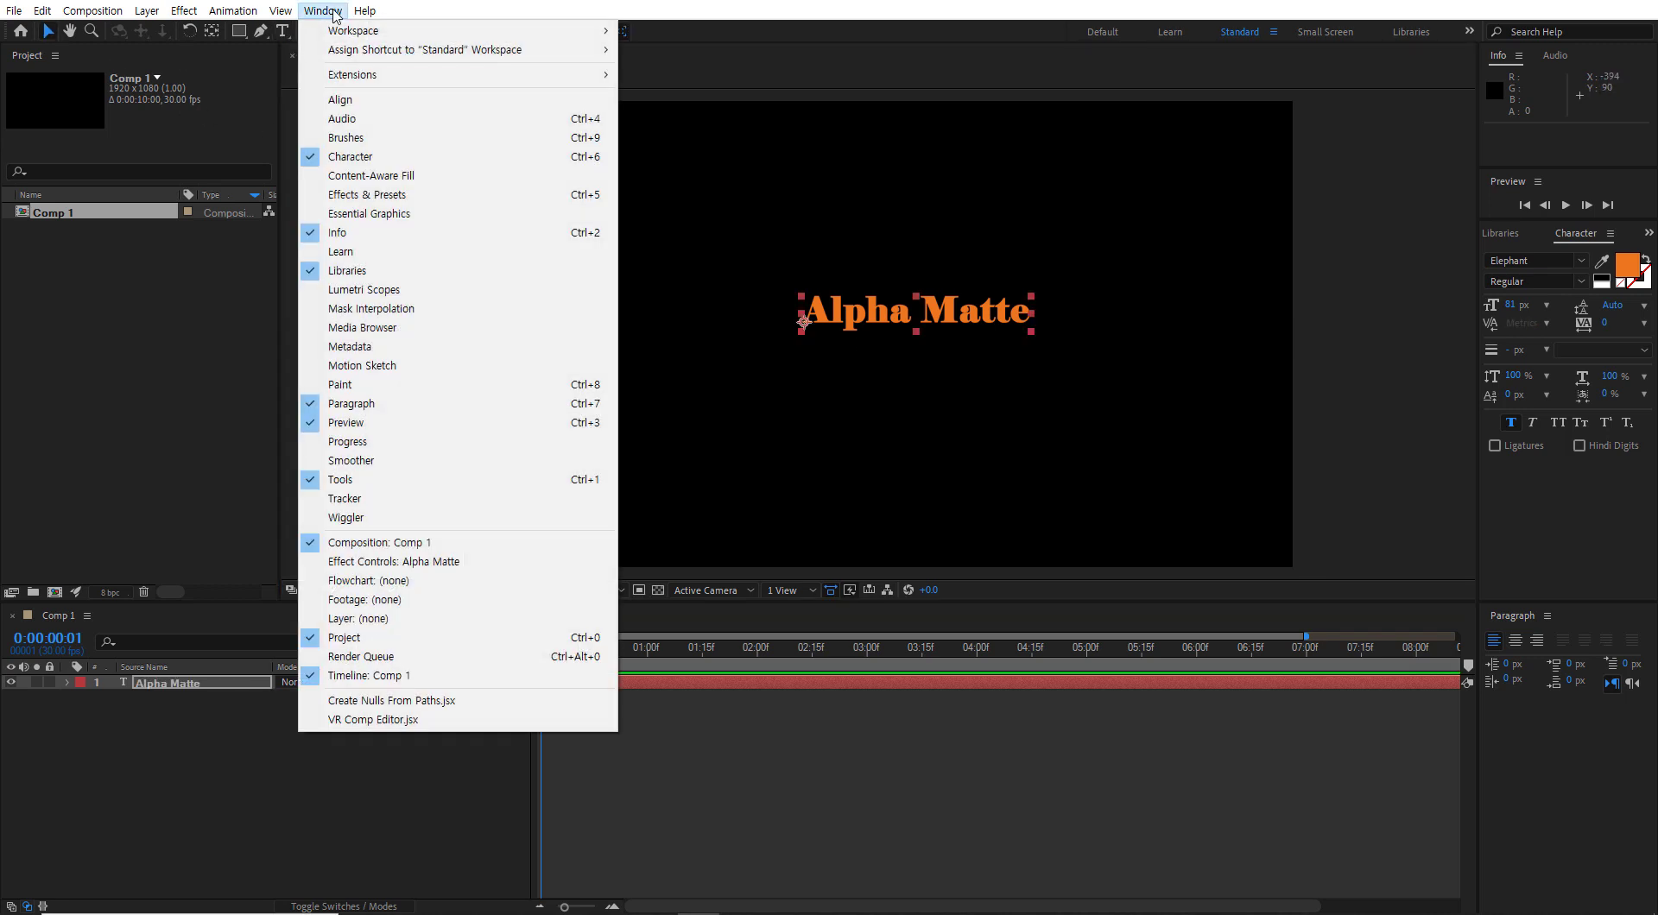
{"action": "left_click", "coordinate": [340, 100]}
{"action": "left_click_drag", "start_coordinate": [939, 313], "coordinate": [898, 277]}
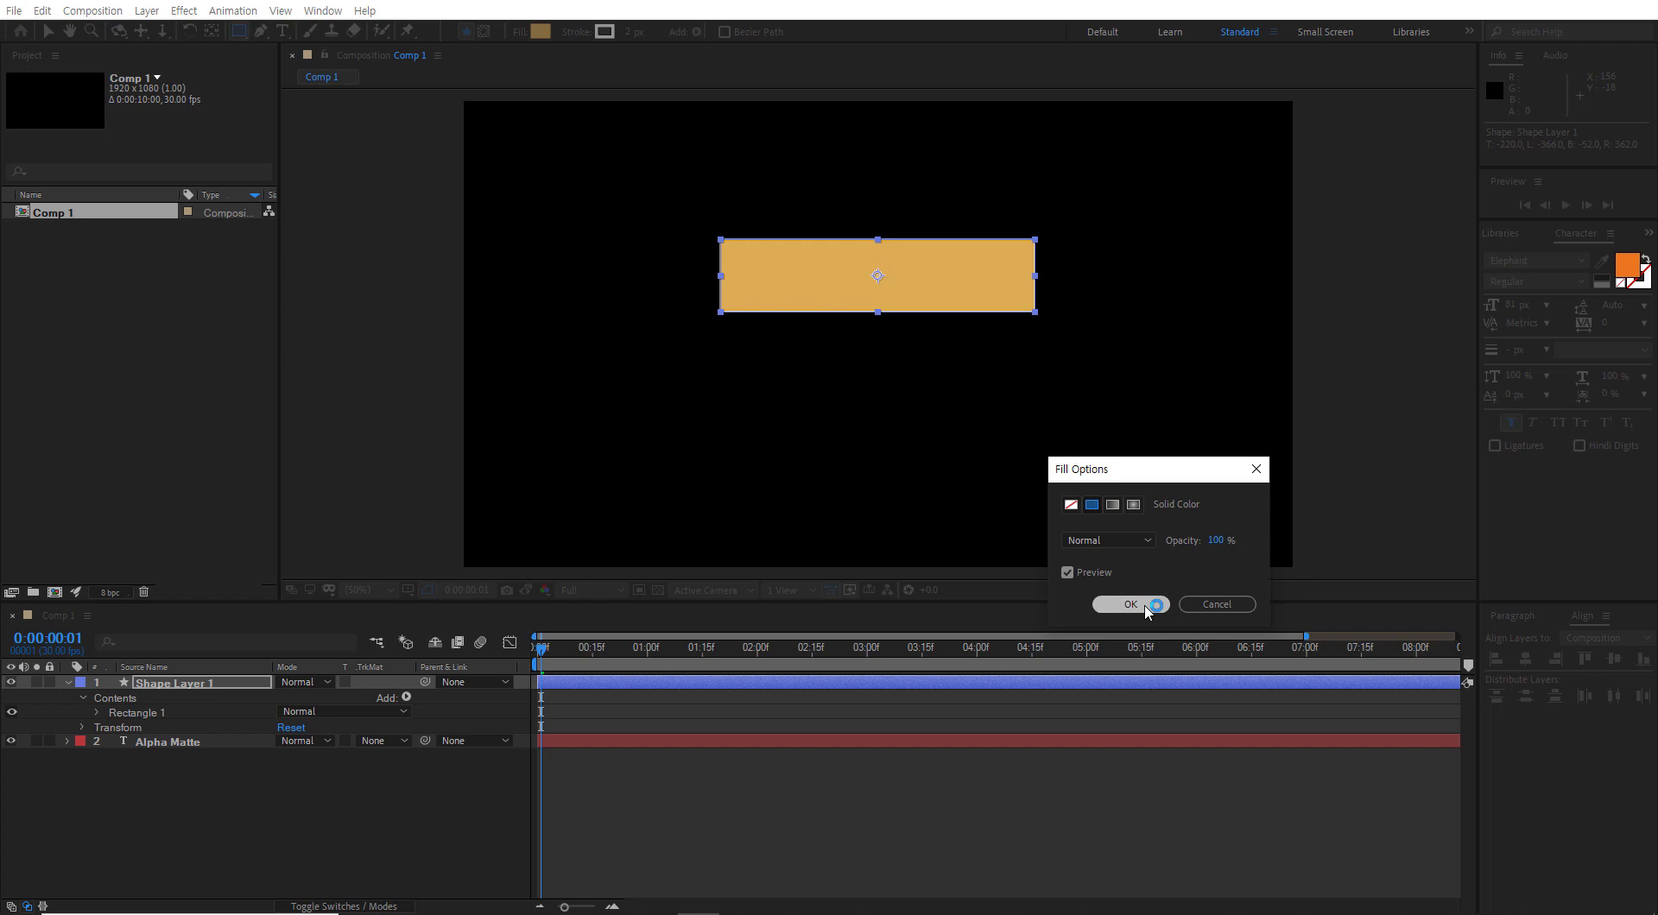
- Cover the text with a solid-colour rectangle and set the text layer's track matte to Alpha Matte "Shape Layer 1"
{"action": "left_click", "coordinate": [1145, 599]}
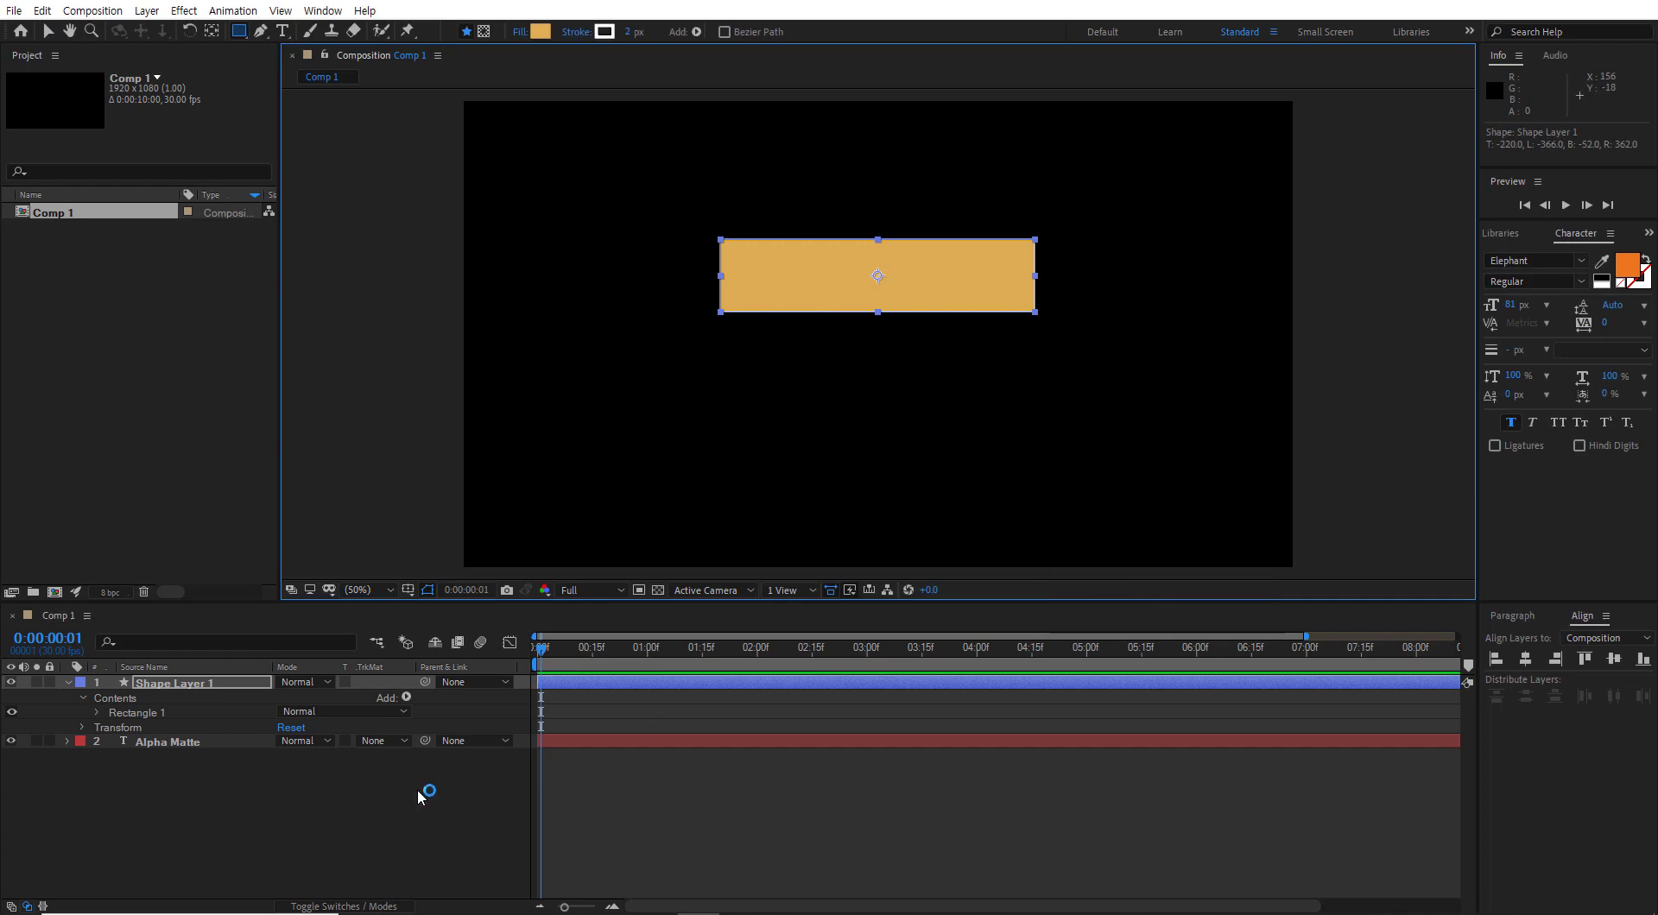
{"action": "left_click", "coordinate": [78, 686]}
{"action": "left_click", "coordinate": [112, 825]}
{"action": "left_click", "coordinate": [68, 682]}
{"action": "left_click", "coordinate": [380, 696]}
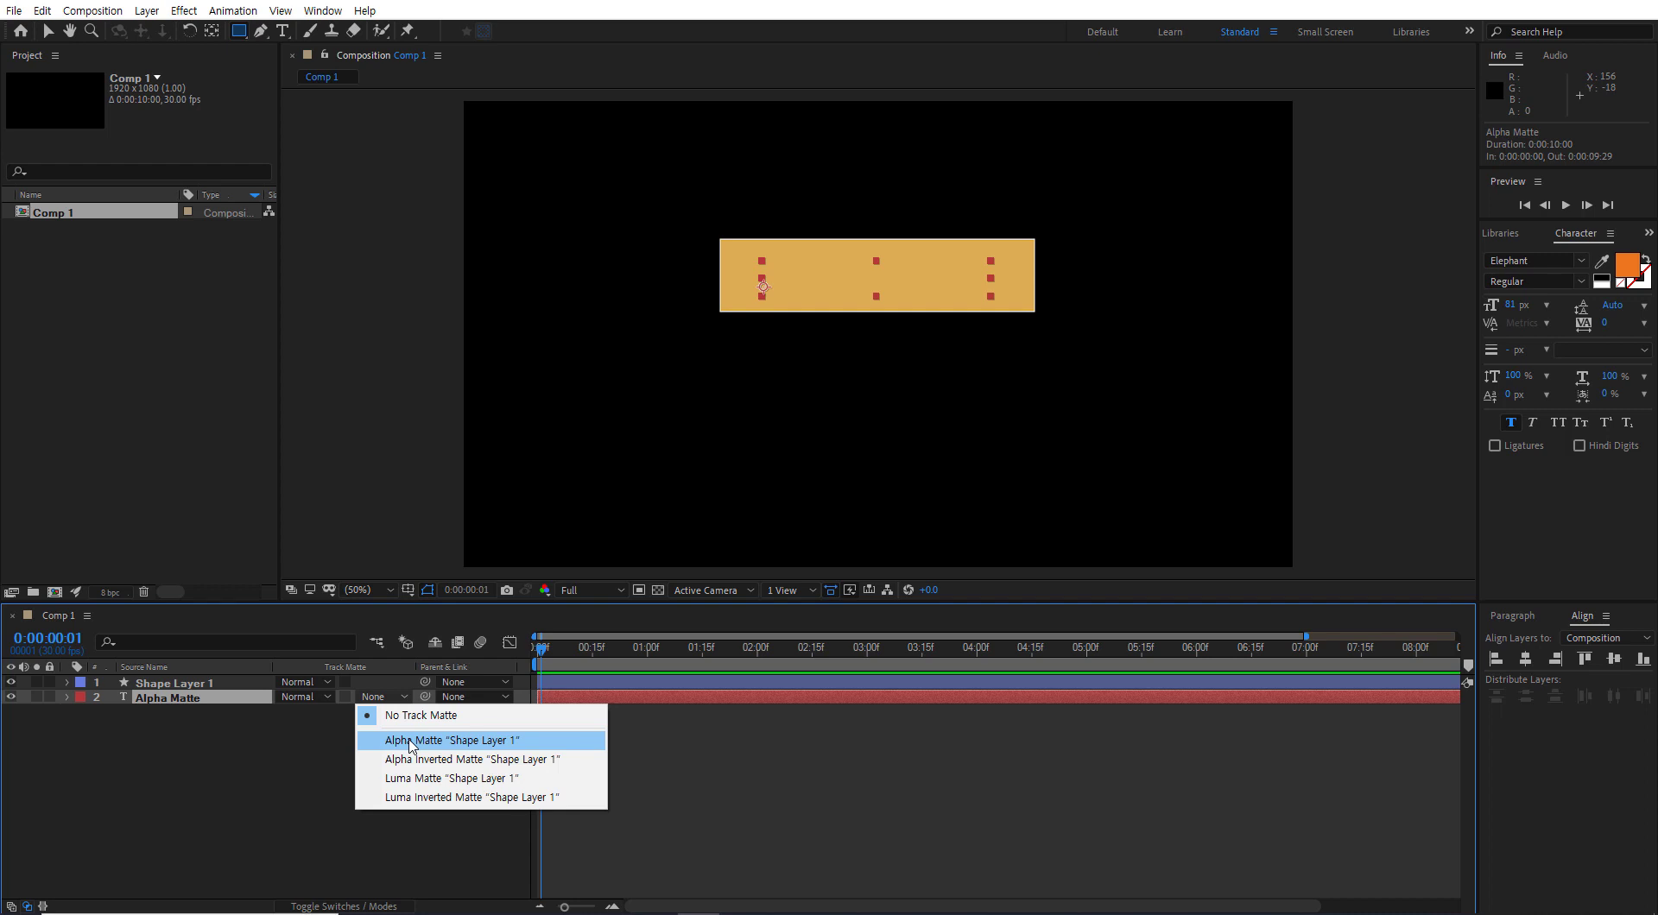
{"action": "left_click", "coordinate": [410, 741]}
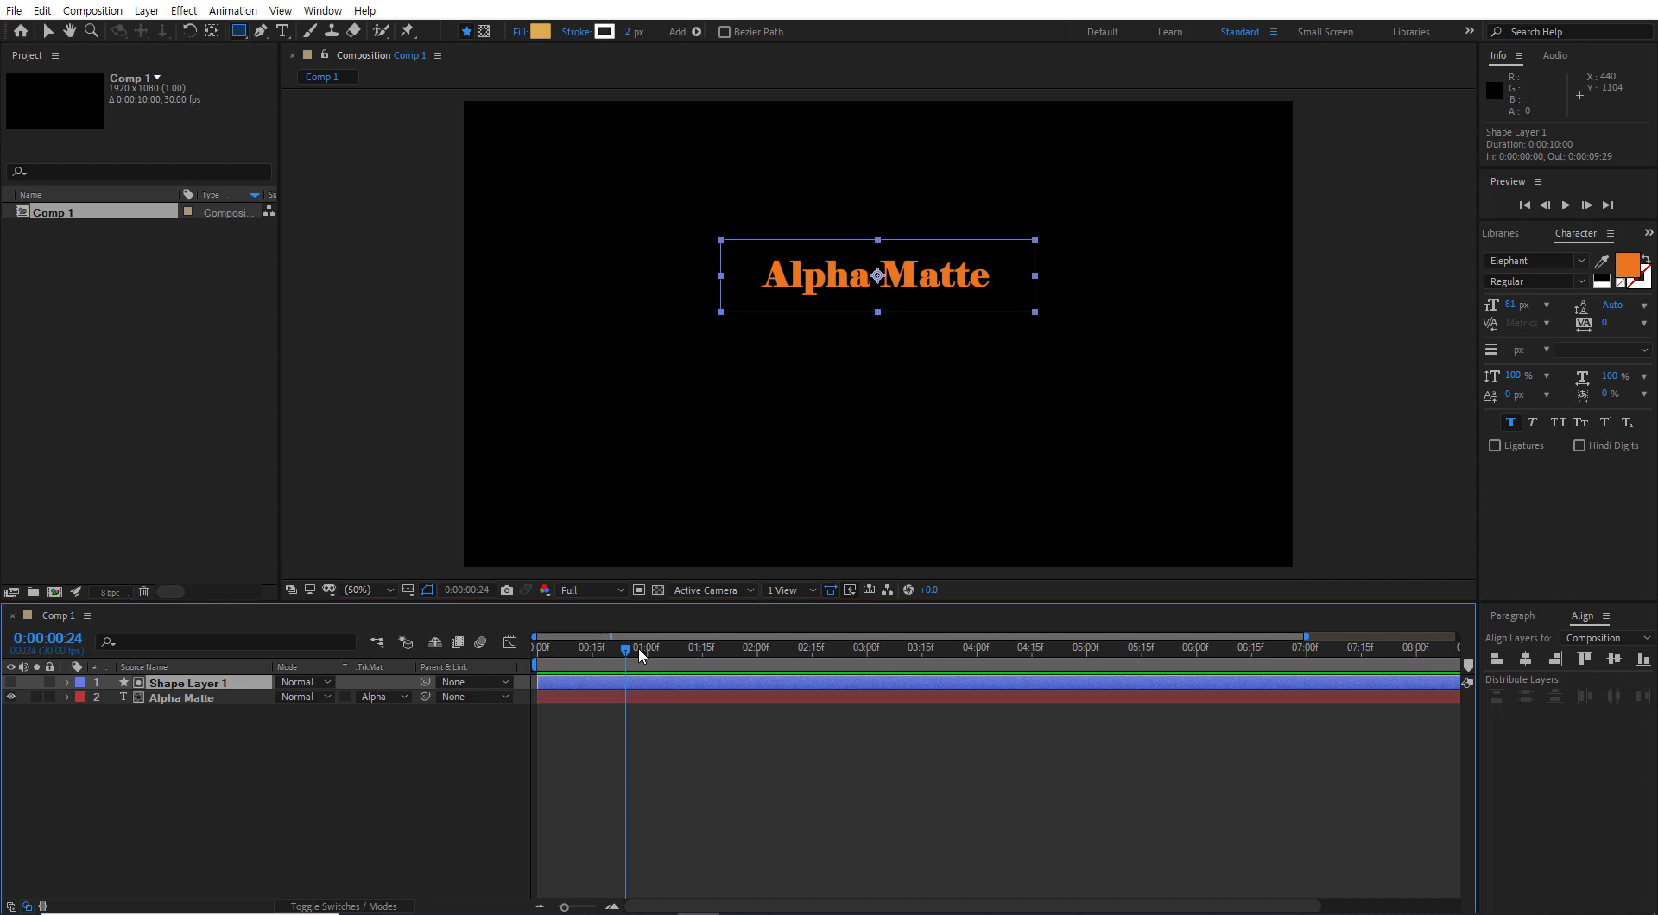
- Keyframe Shape Layer 1's position: beyond the text's left side at 0:00, over it at 1:00 and 2:00, at 1700, 404 at 3:00
{"action": "mouse_move", "coordinate": [638, 651]}
{"action": "left_mouse_down"}
{"action": "mouse_move", "coordinate": [698, 654]}
{"action": "mouse_move", "coordinate": [651, 658]}
{"action": "left_mouse_up"}
{"action": "key", "text": "p"}
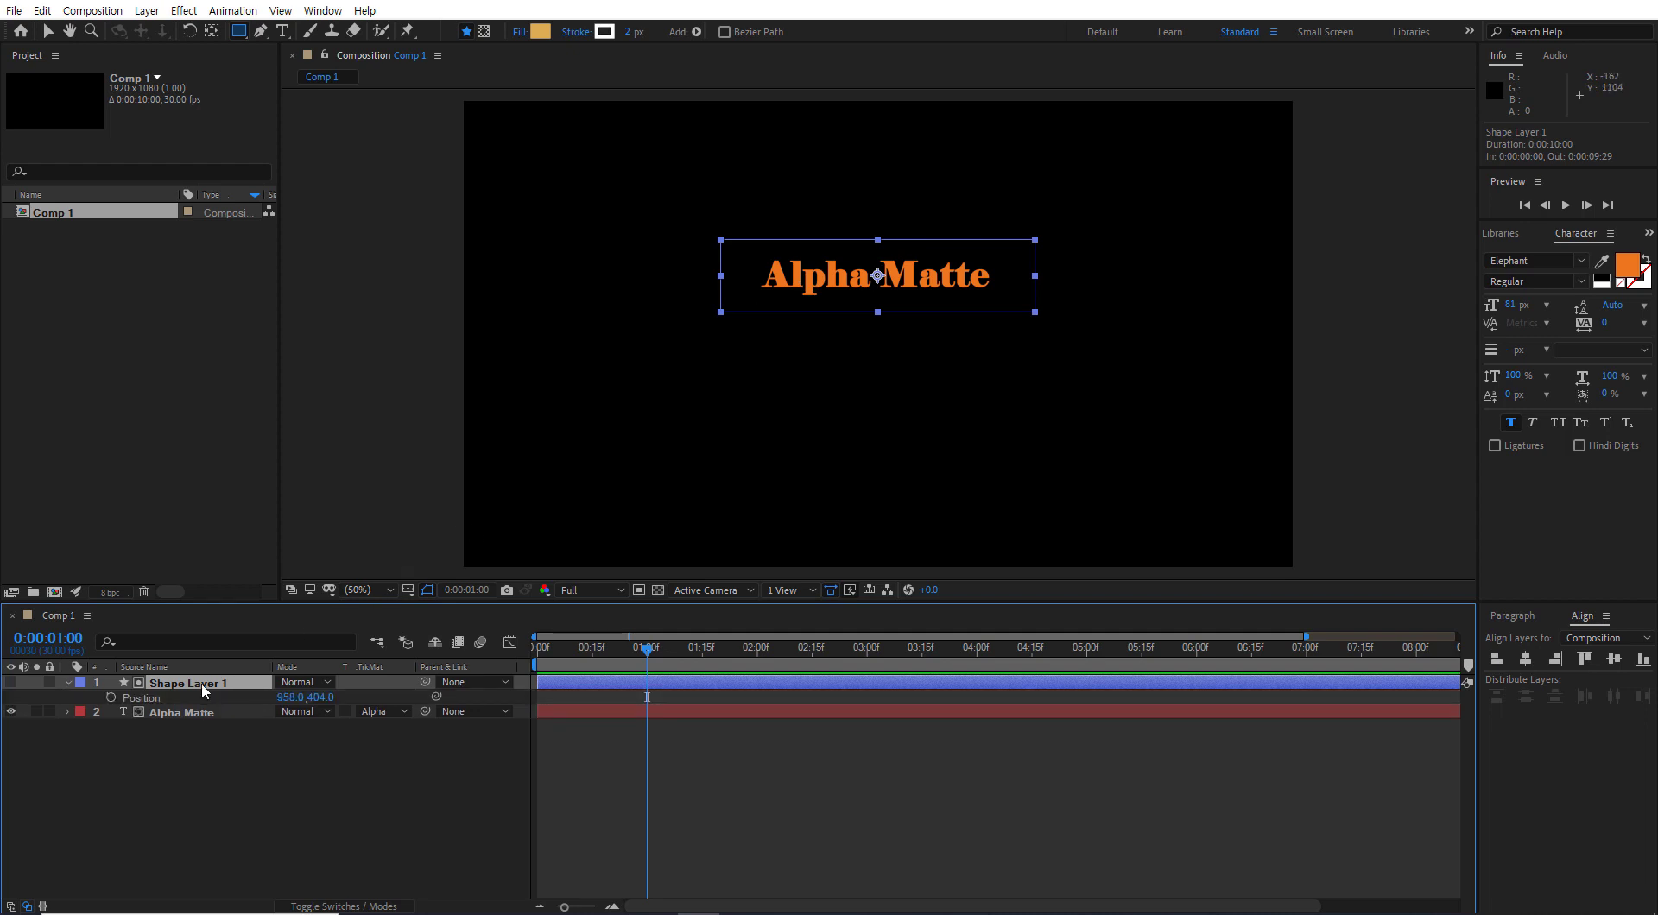
{"action": "left_click", "coordinate": [110, 697]}
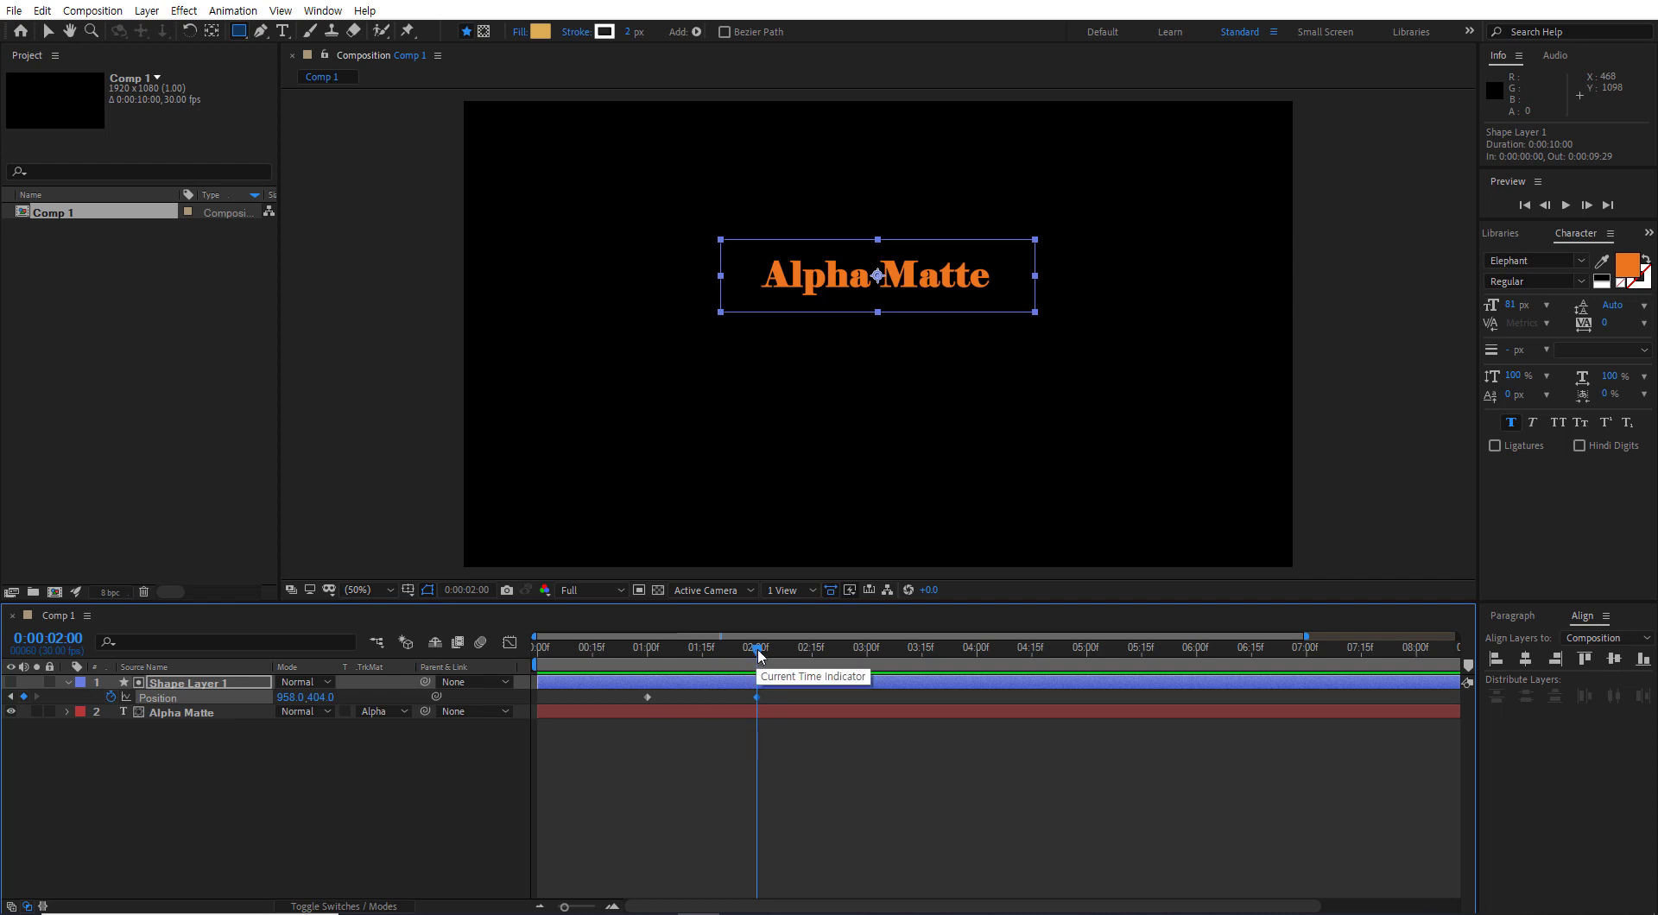
{"action": "left_click_drag", "start_coordinate": [757, 653], "coordinate": [767, 654]}
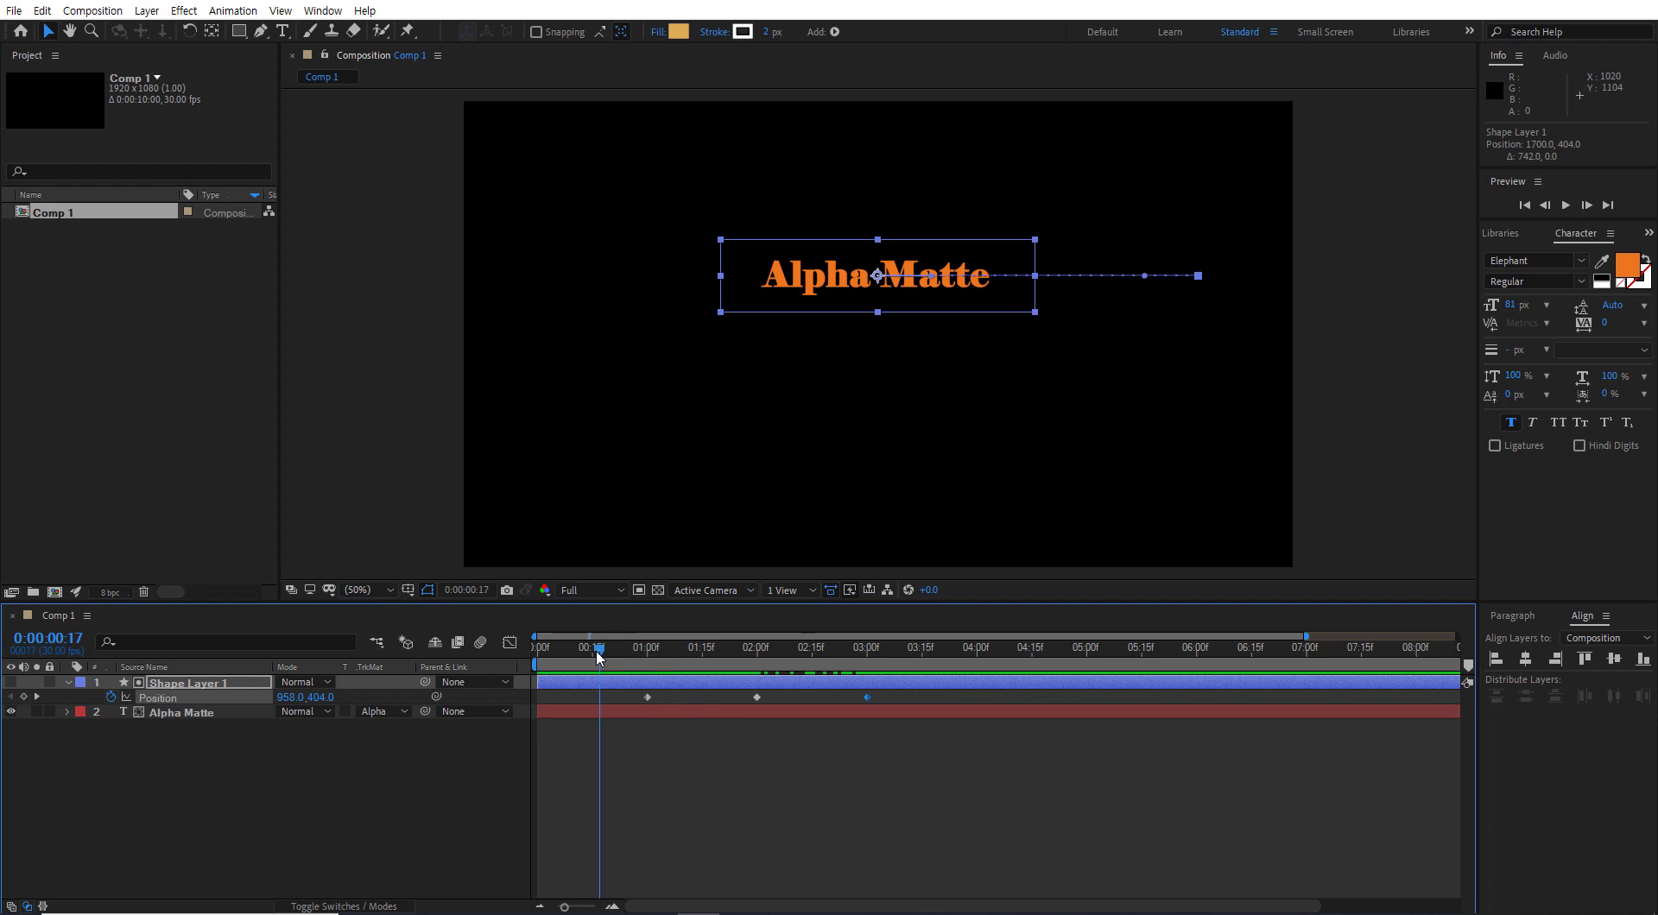
{"action": "left_click_drag", "start_coordinate": [599, 654], "coordinate": [533, 658]}
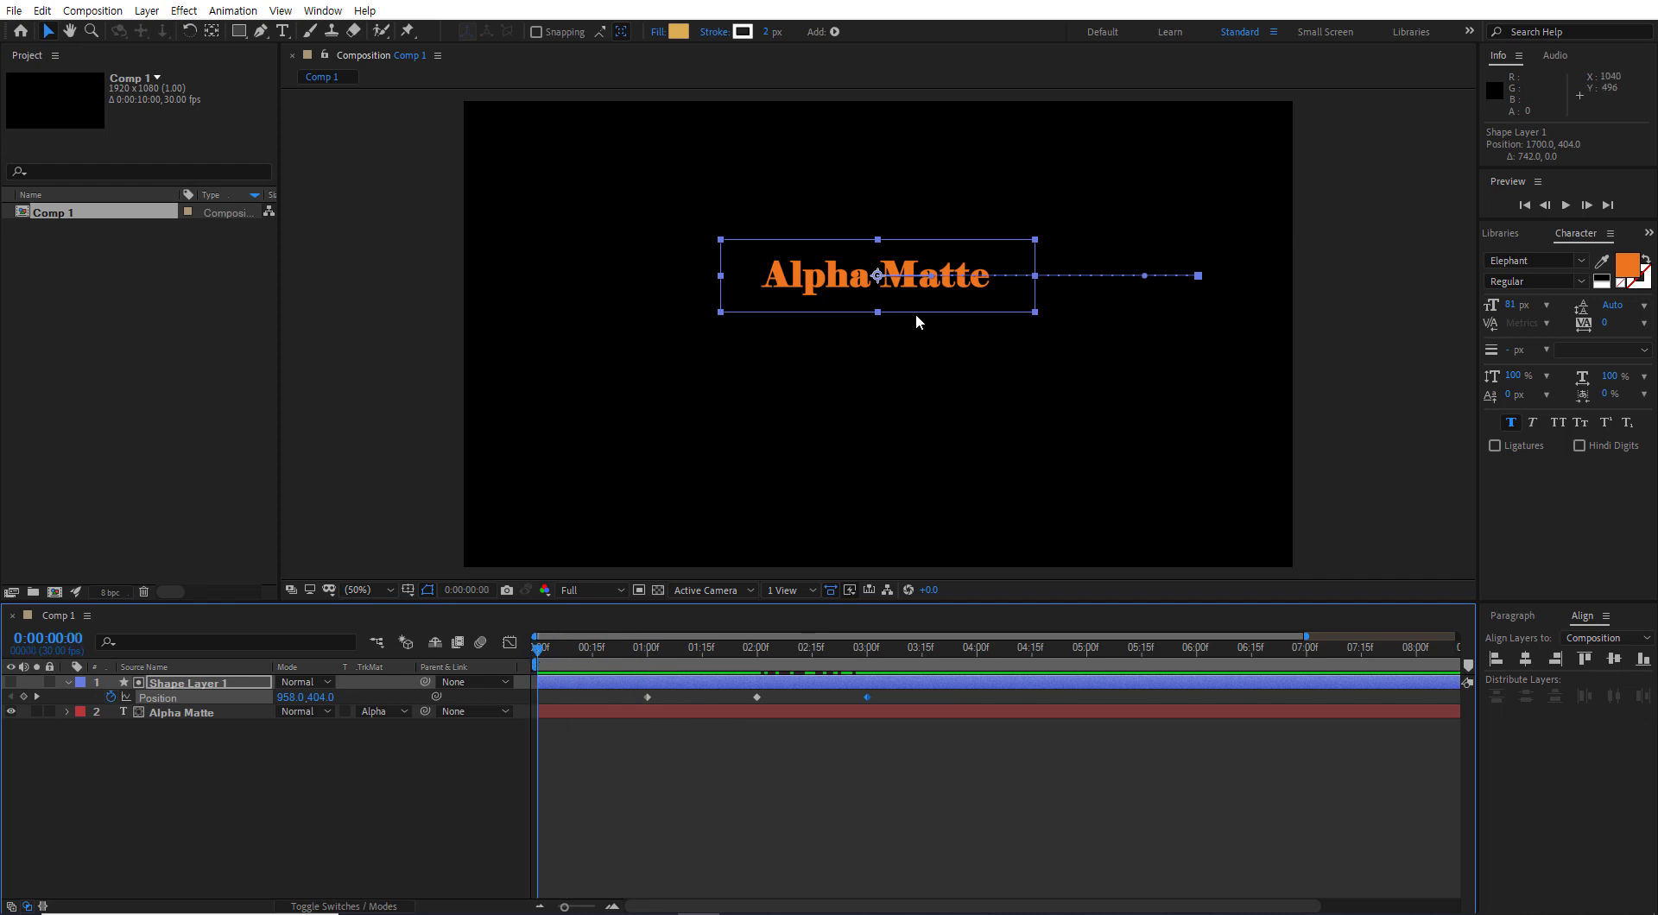
{"action": "left_click_drag", "start_coordinate": [953, 282], "coordinate": [629, 275]}
- Scrub through the animation to check how the moving Shape Layer 1 matte reveals the text
{"action": "left_click_drag", "start_coordinate": [538, 649], "coordinate": [582, 657]}
{"action": "left_click", "coordinate": [216, 683]}
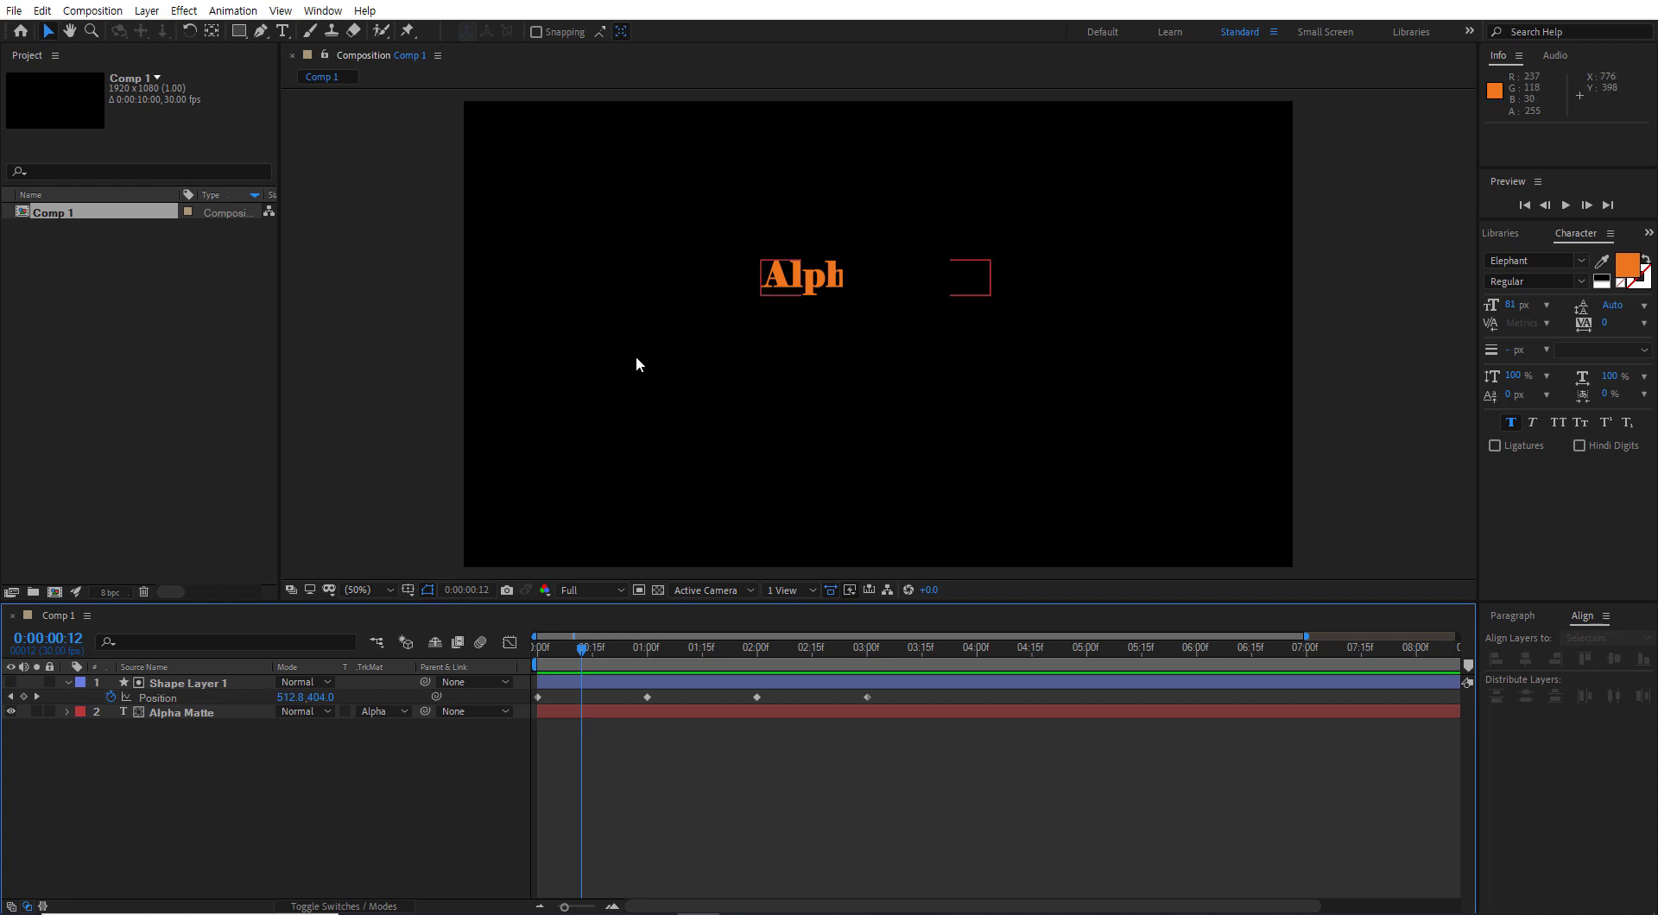
{"action": "left_click", "coordinate": [183, 683]}
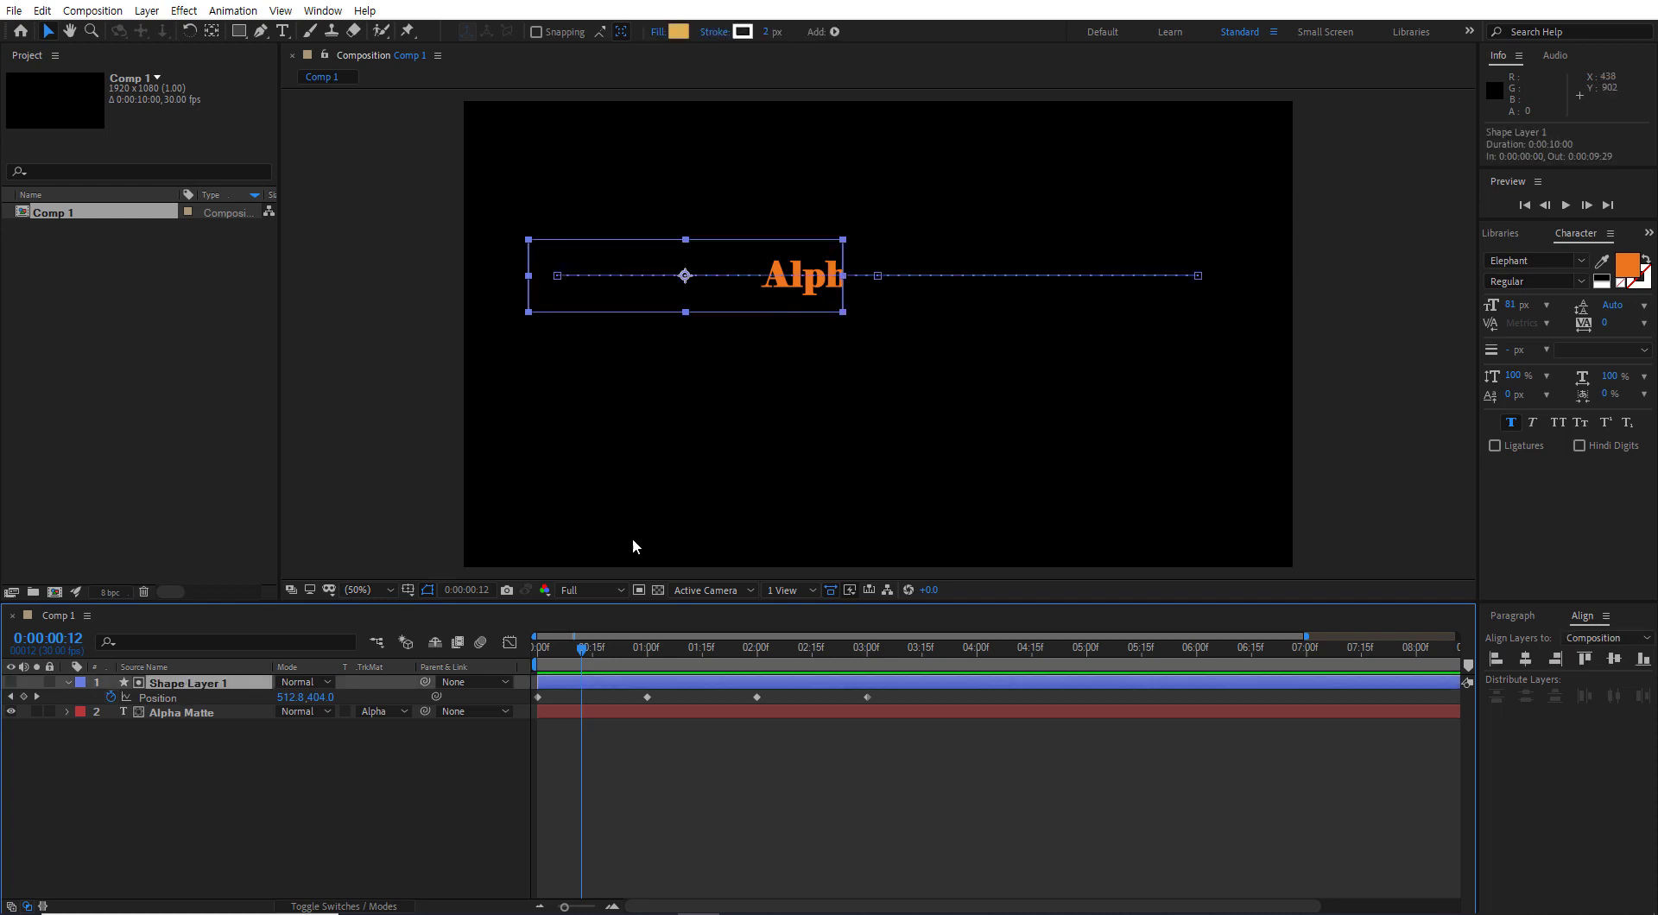
{"action": "left_click_drag", "start_coordinate": [582, 648], "coordinate": [772, 670]}
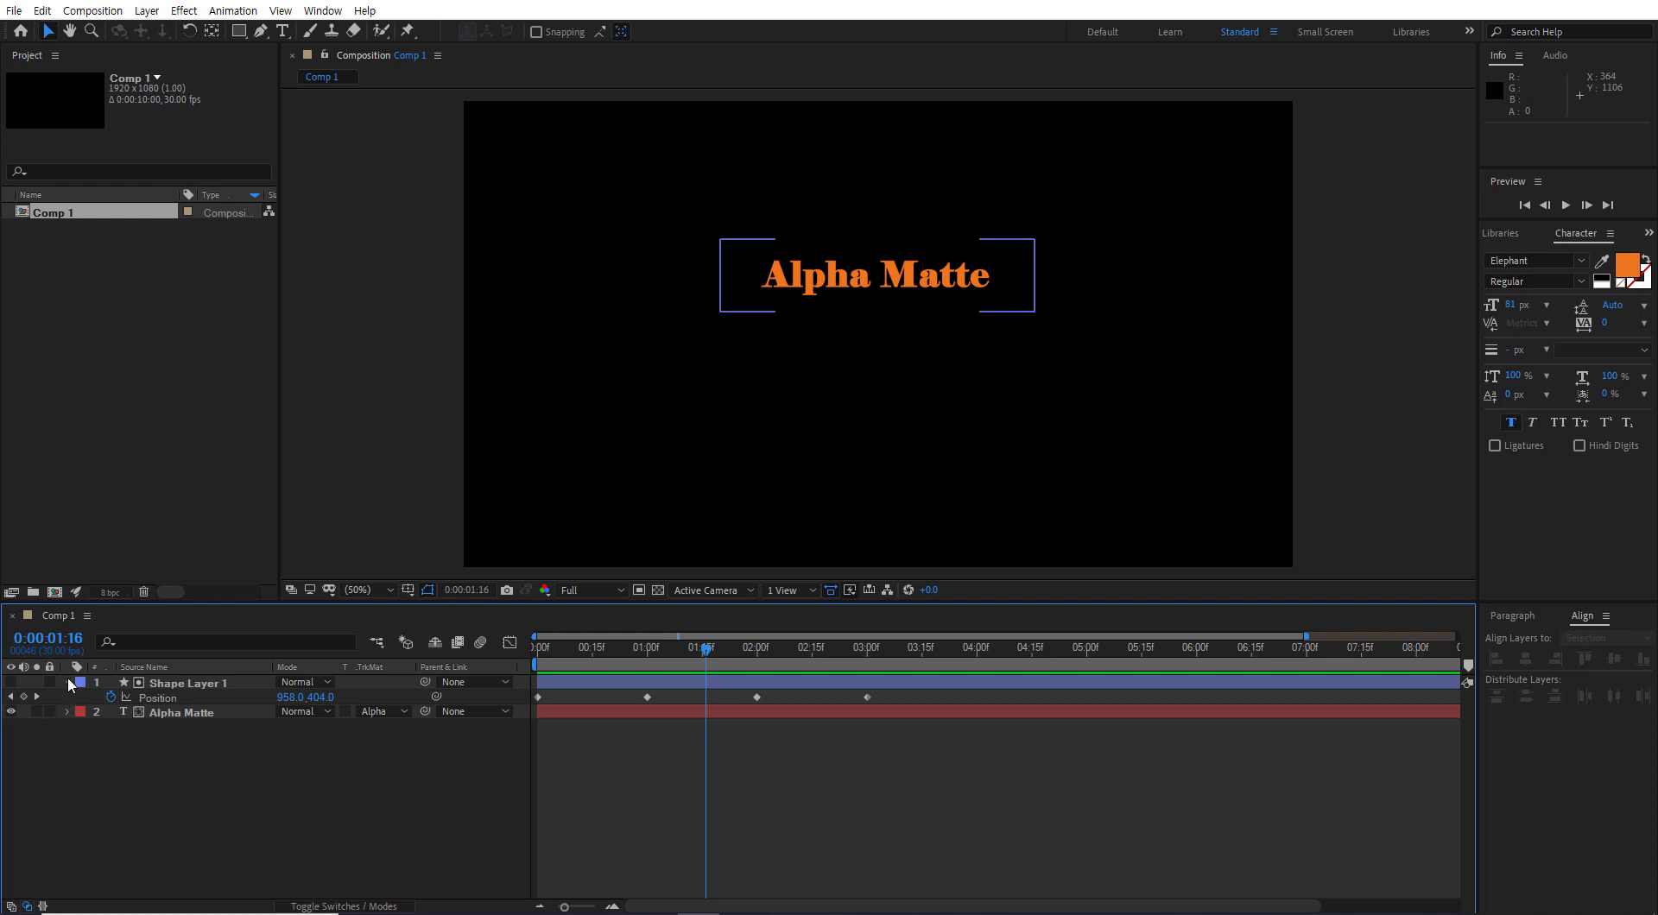
- Duplicate the shape and text layers and move the copied text straight down to position 694.6, 780
{"action": "left_click", "coordinate": [67, 682]}
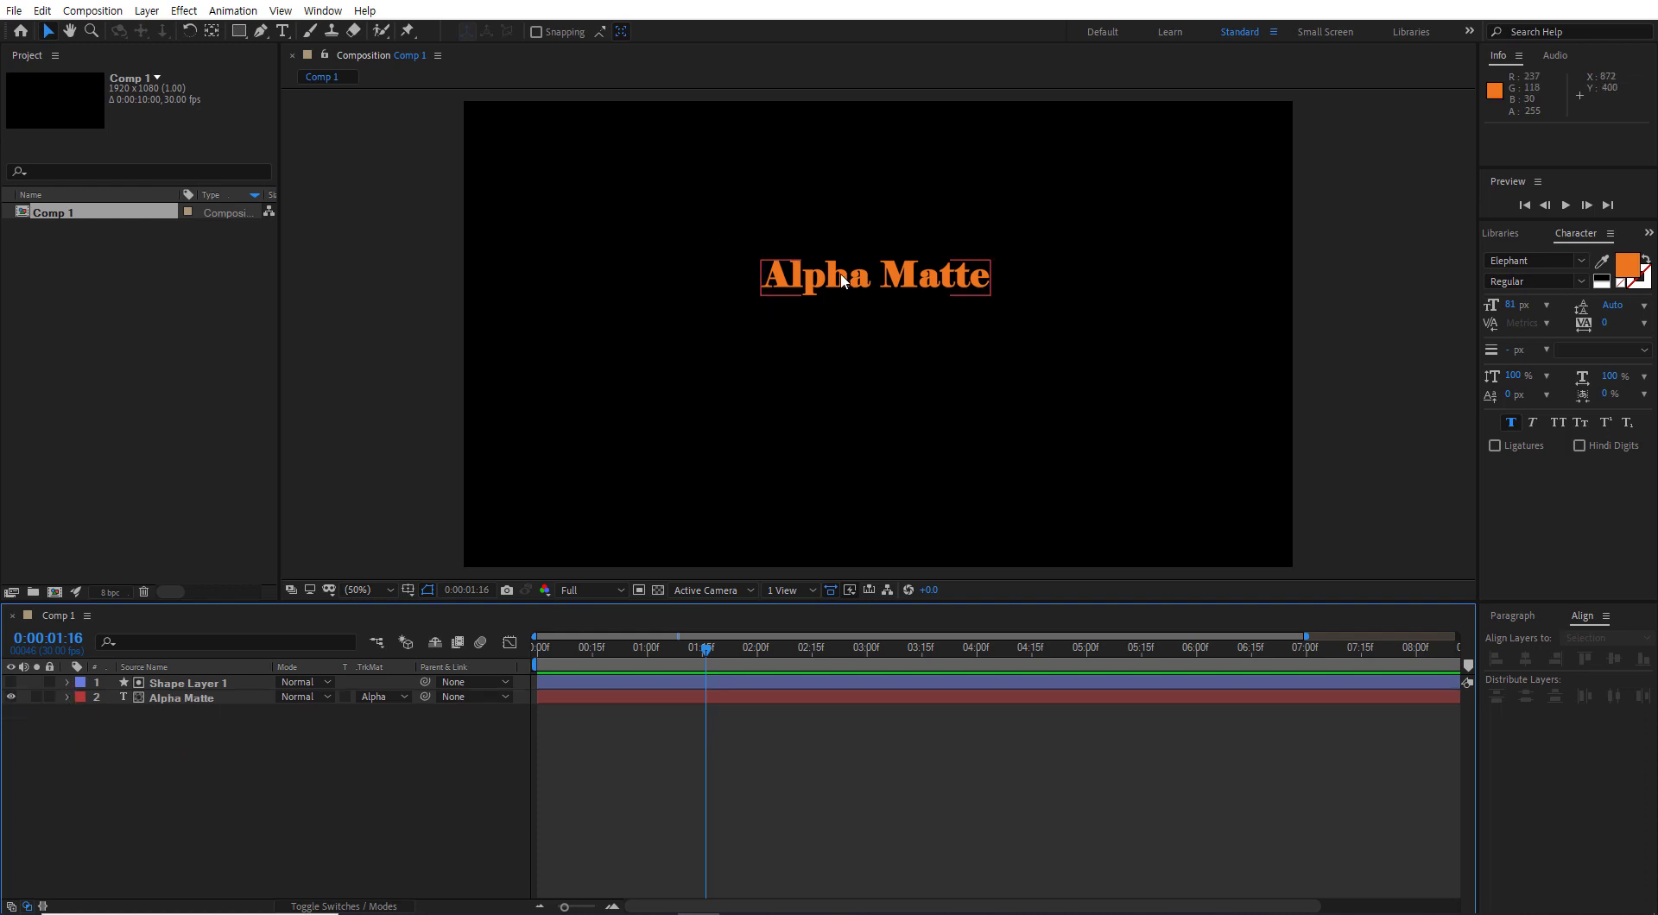
{"action": "key", "text": "ctrl+d"}
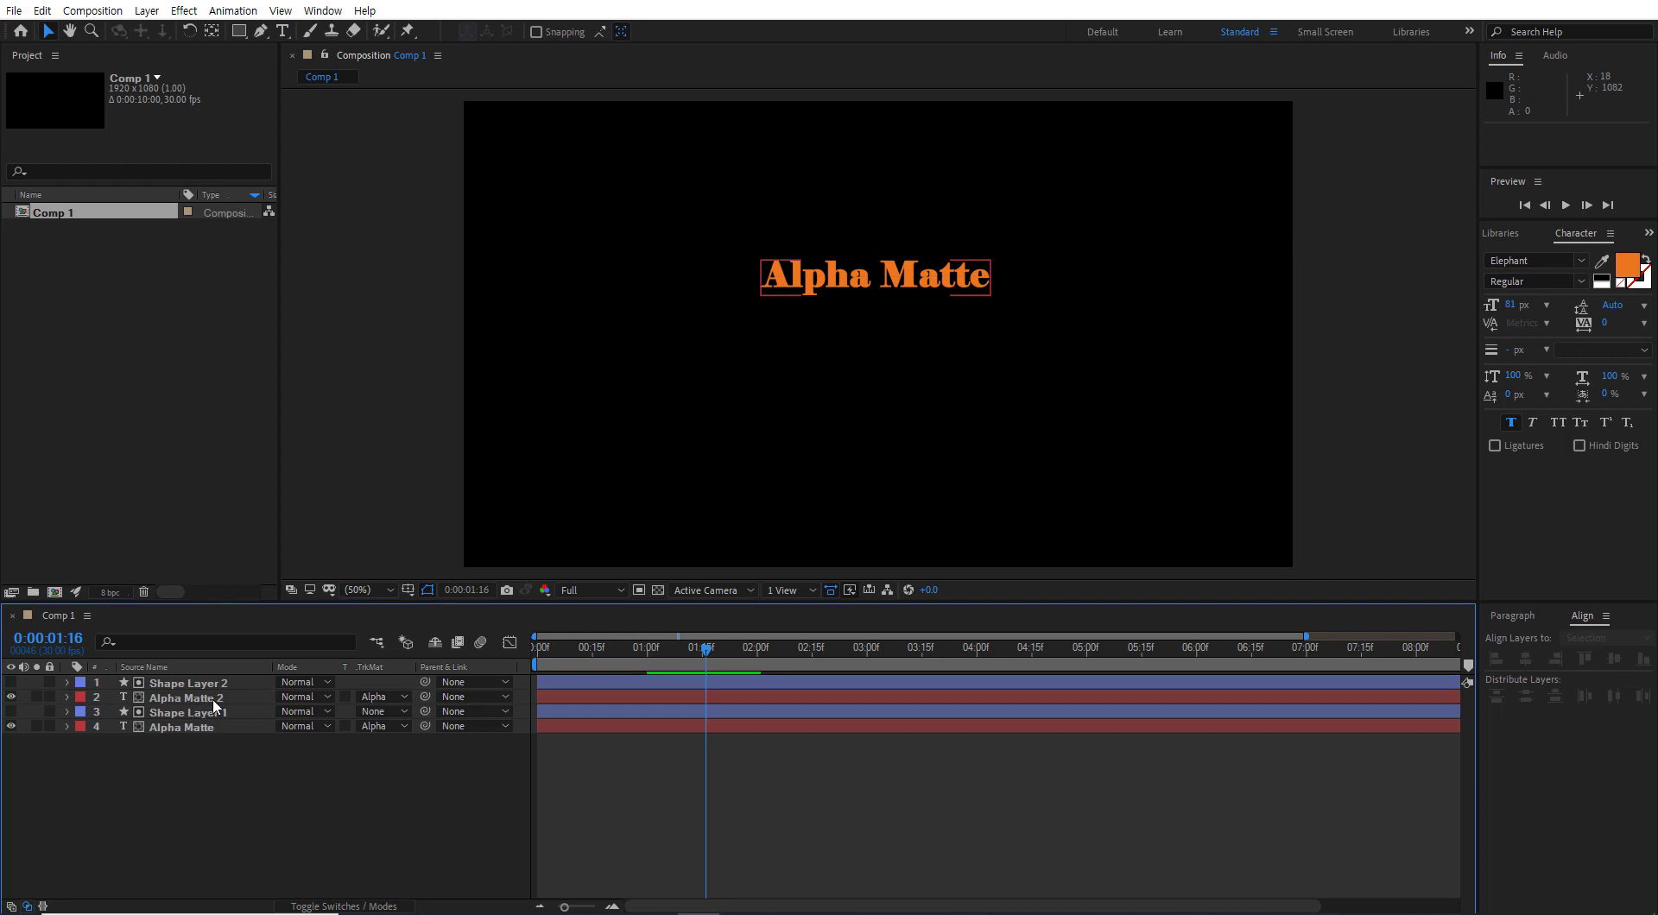
{"action": "left_click", "coordinate": [216, 699]}
{"action": "left_click_drag", "start_coordinate": [880, 276], "coordinate": [887, 427]}
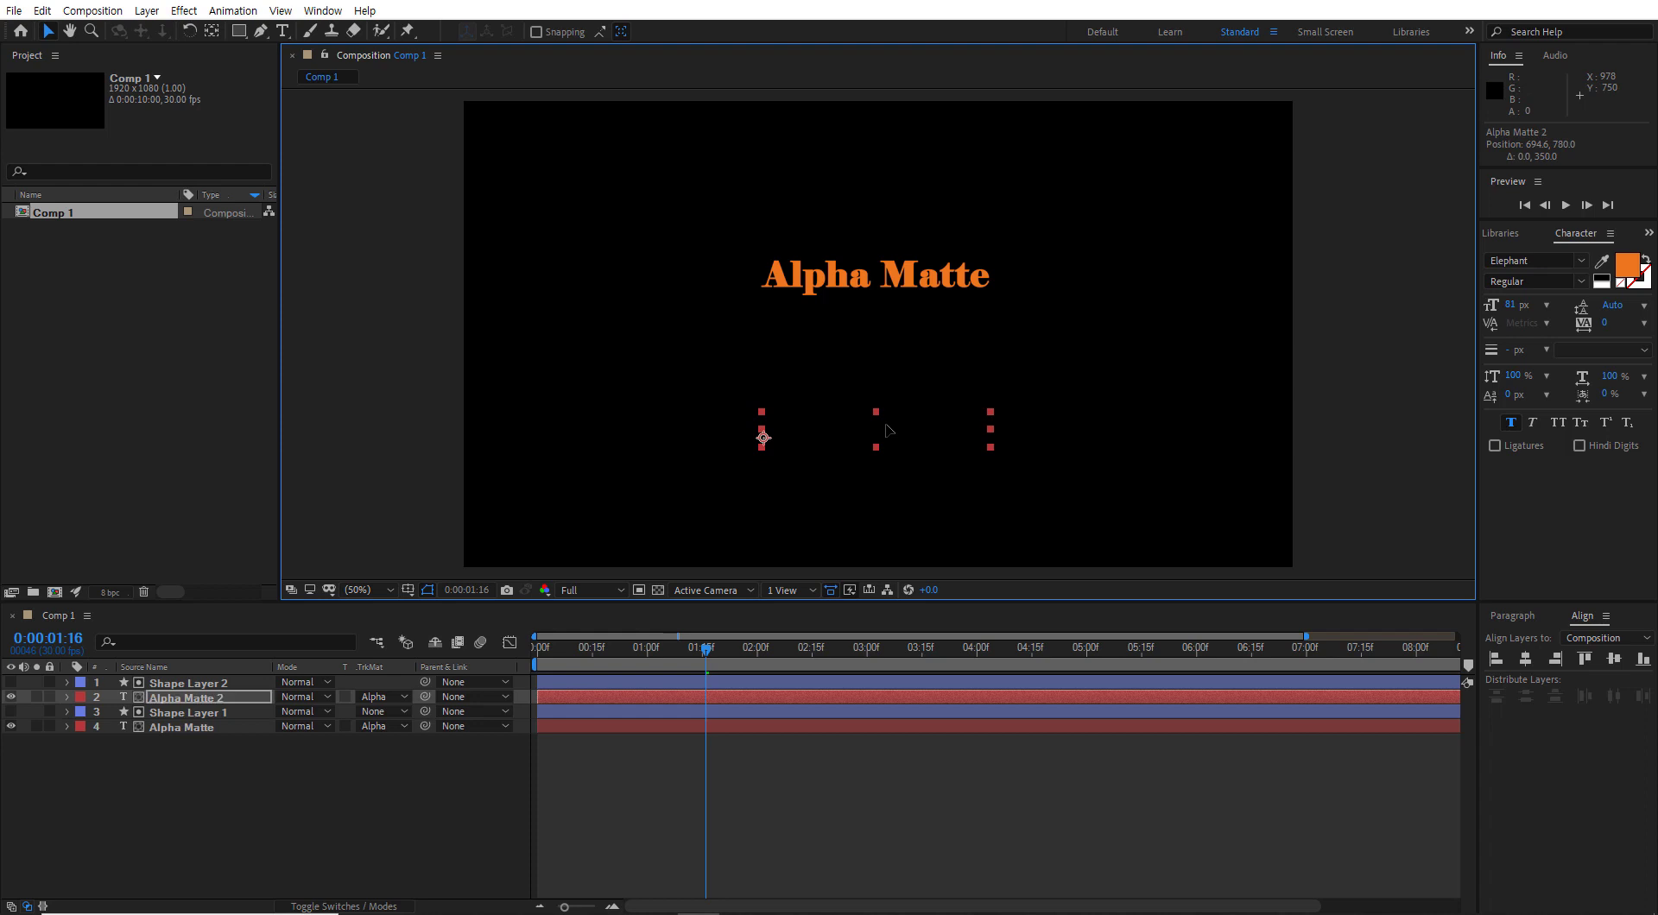
- Remove the track matte from the copied text layer and set its text colour to magenta D21EED
{"action": "left_click", "coordinate": [402, 695]}
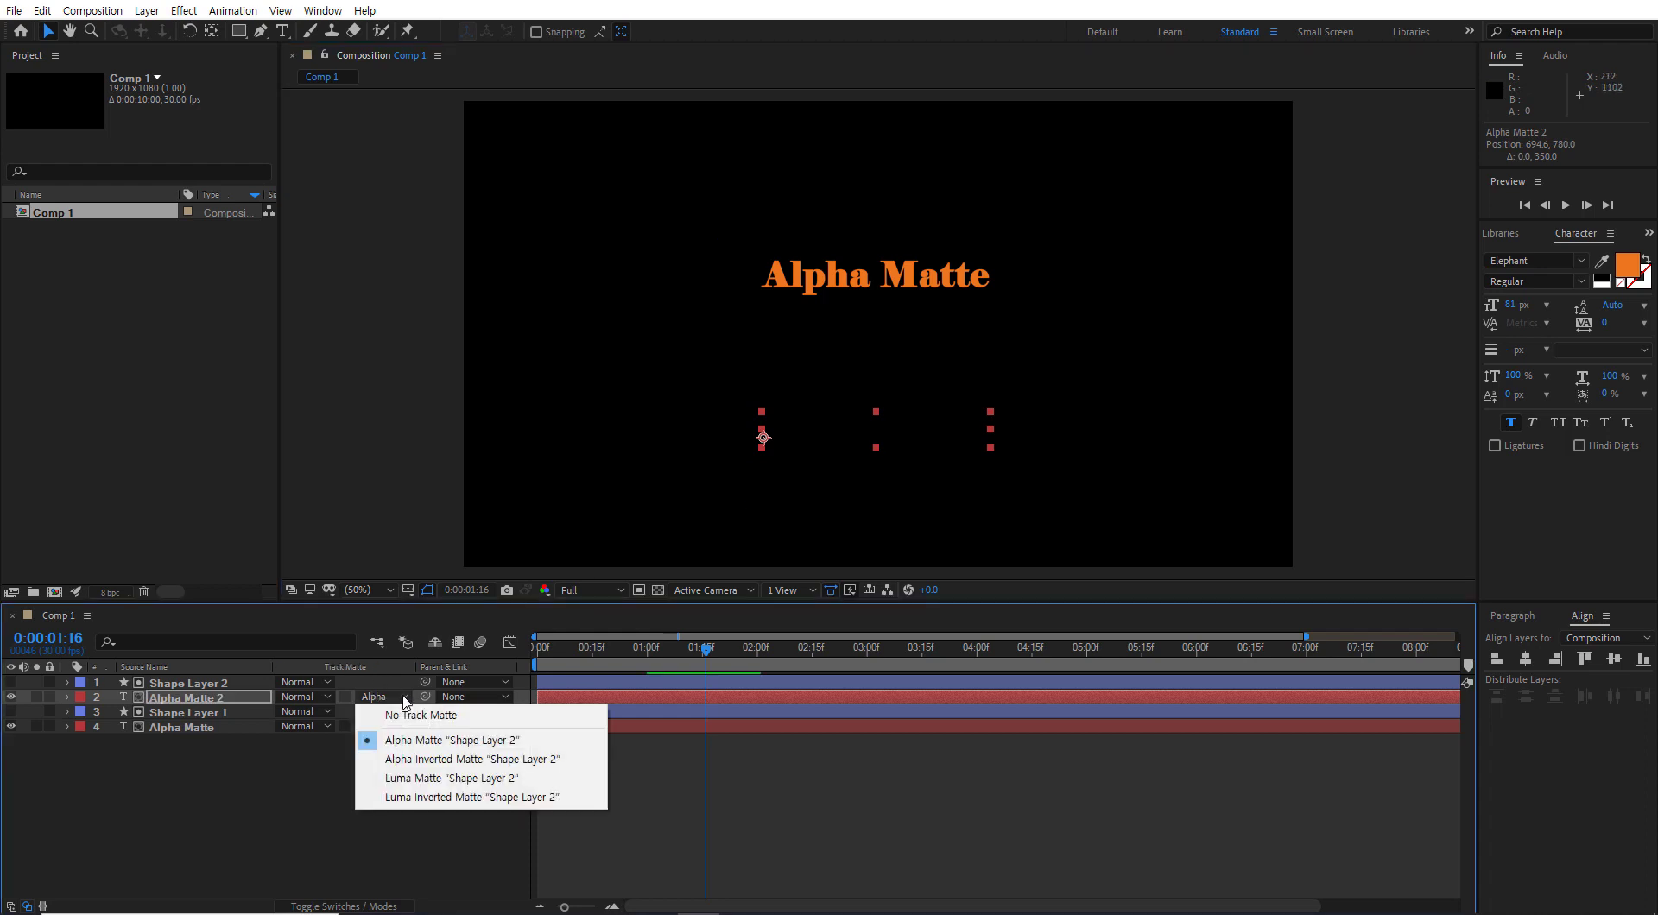
{"action": "left_click", "coordinate": [403, 713]}
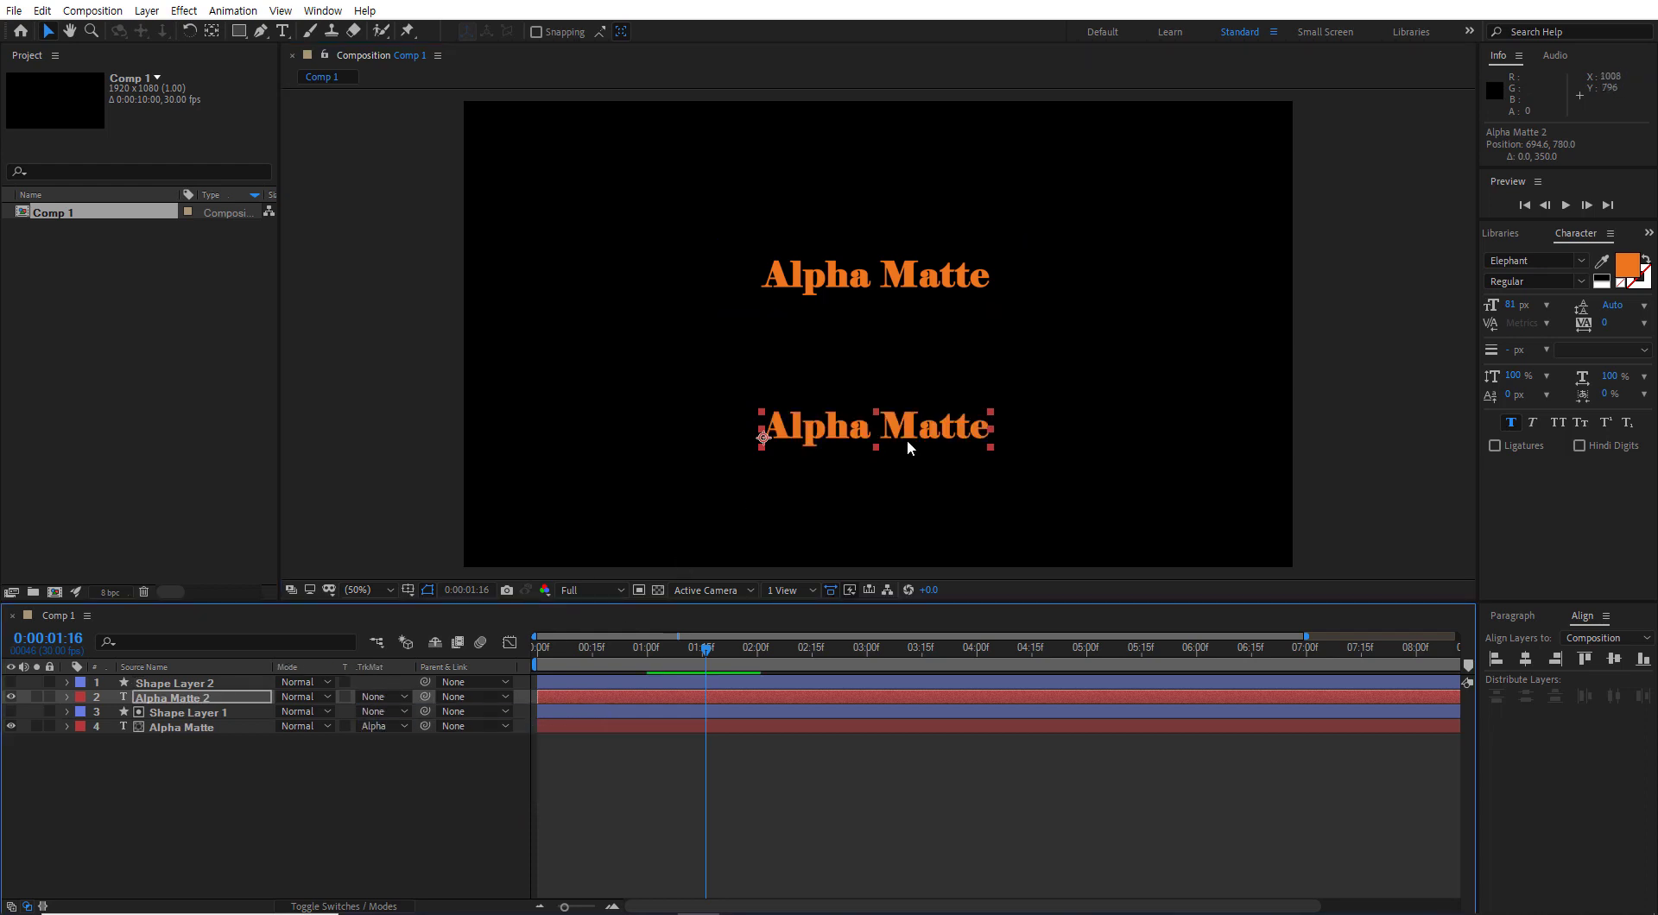
{"action": "left_click", "coordinate": [1627, 265]}
{"action": "left_click", "coordinate": [1026, 545]}
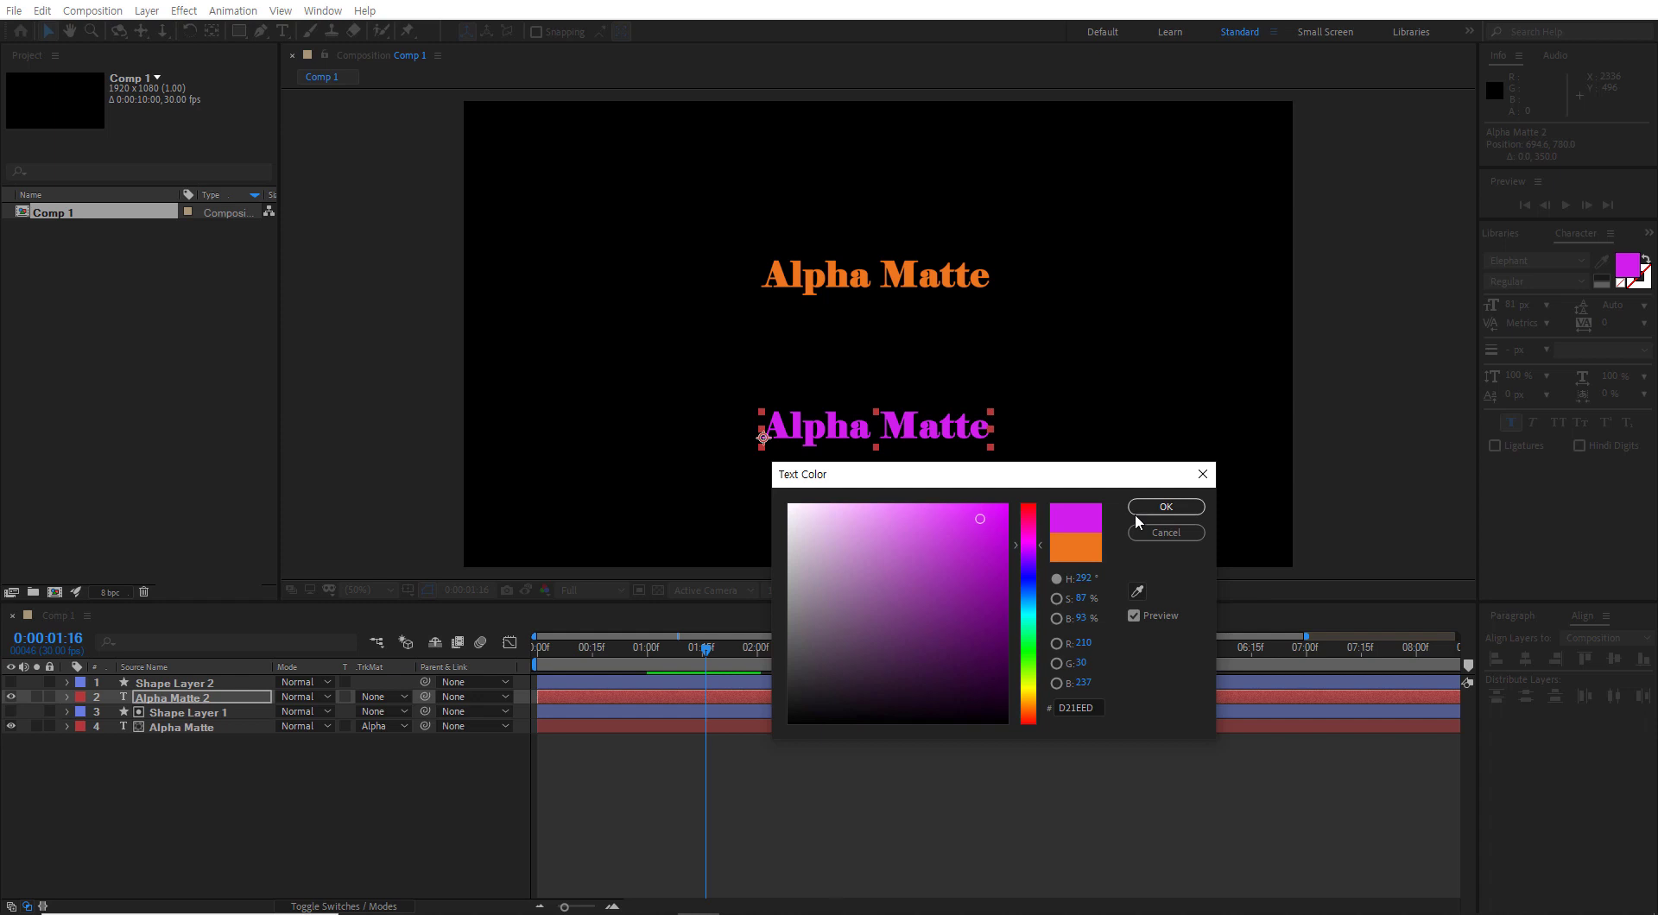
{"action": "left_click", "coordinate": [1155, 511]}
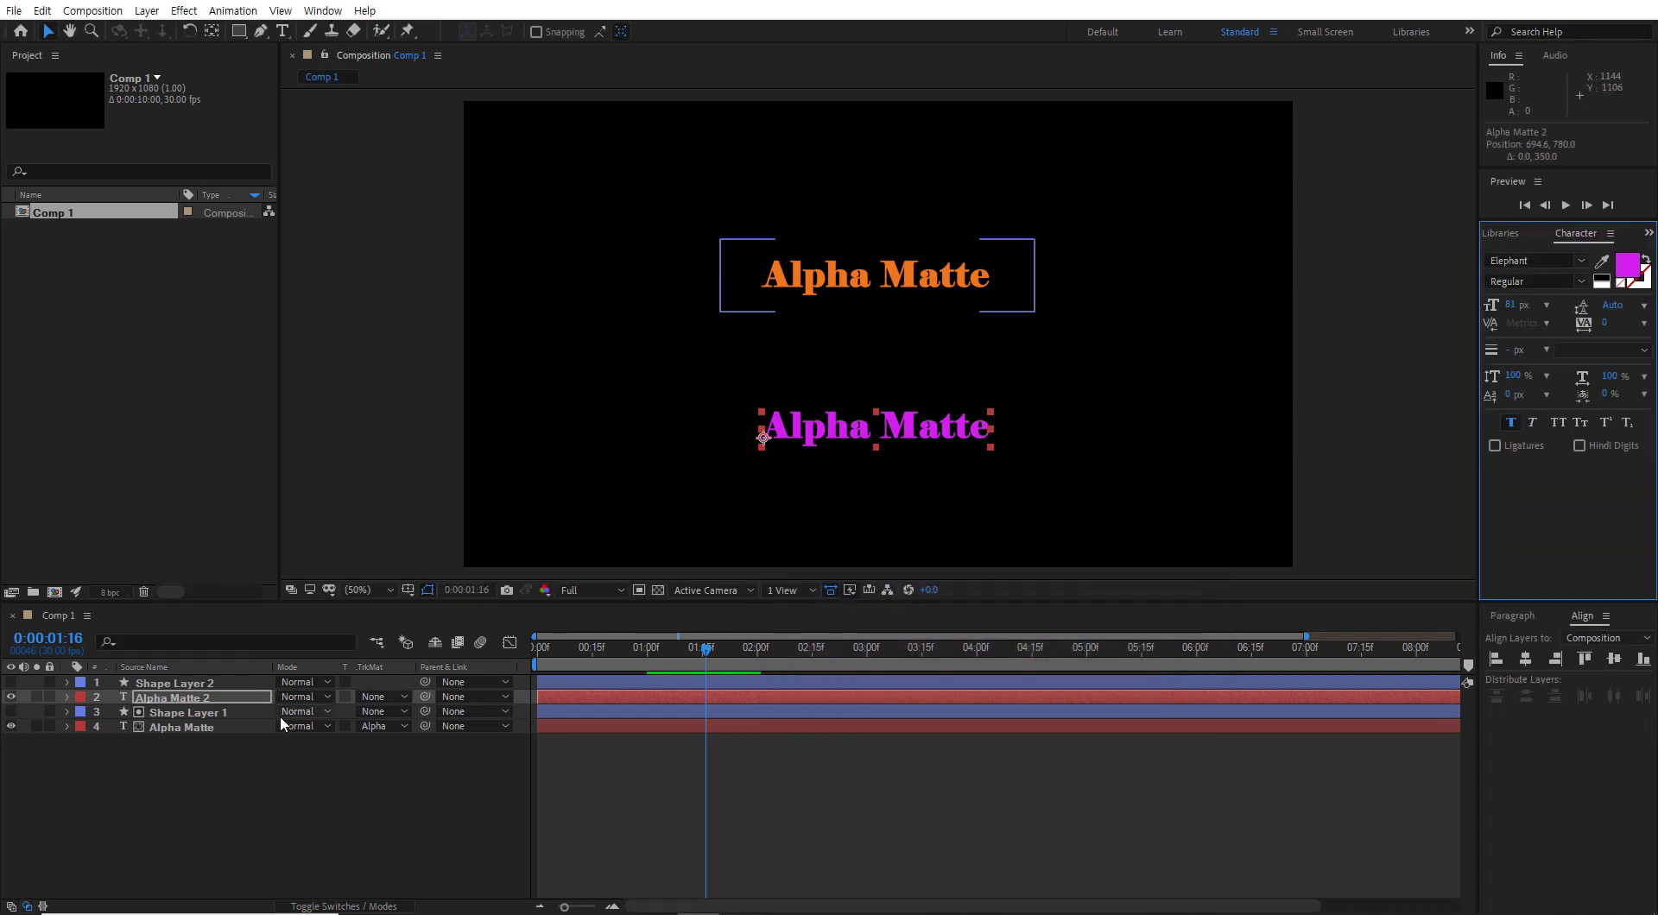
- Change the wording of the magenta text to "Luma Matte"
{"action": "double_click", "coordinate": [790, 433]}
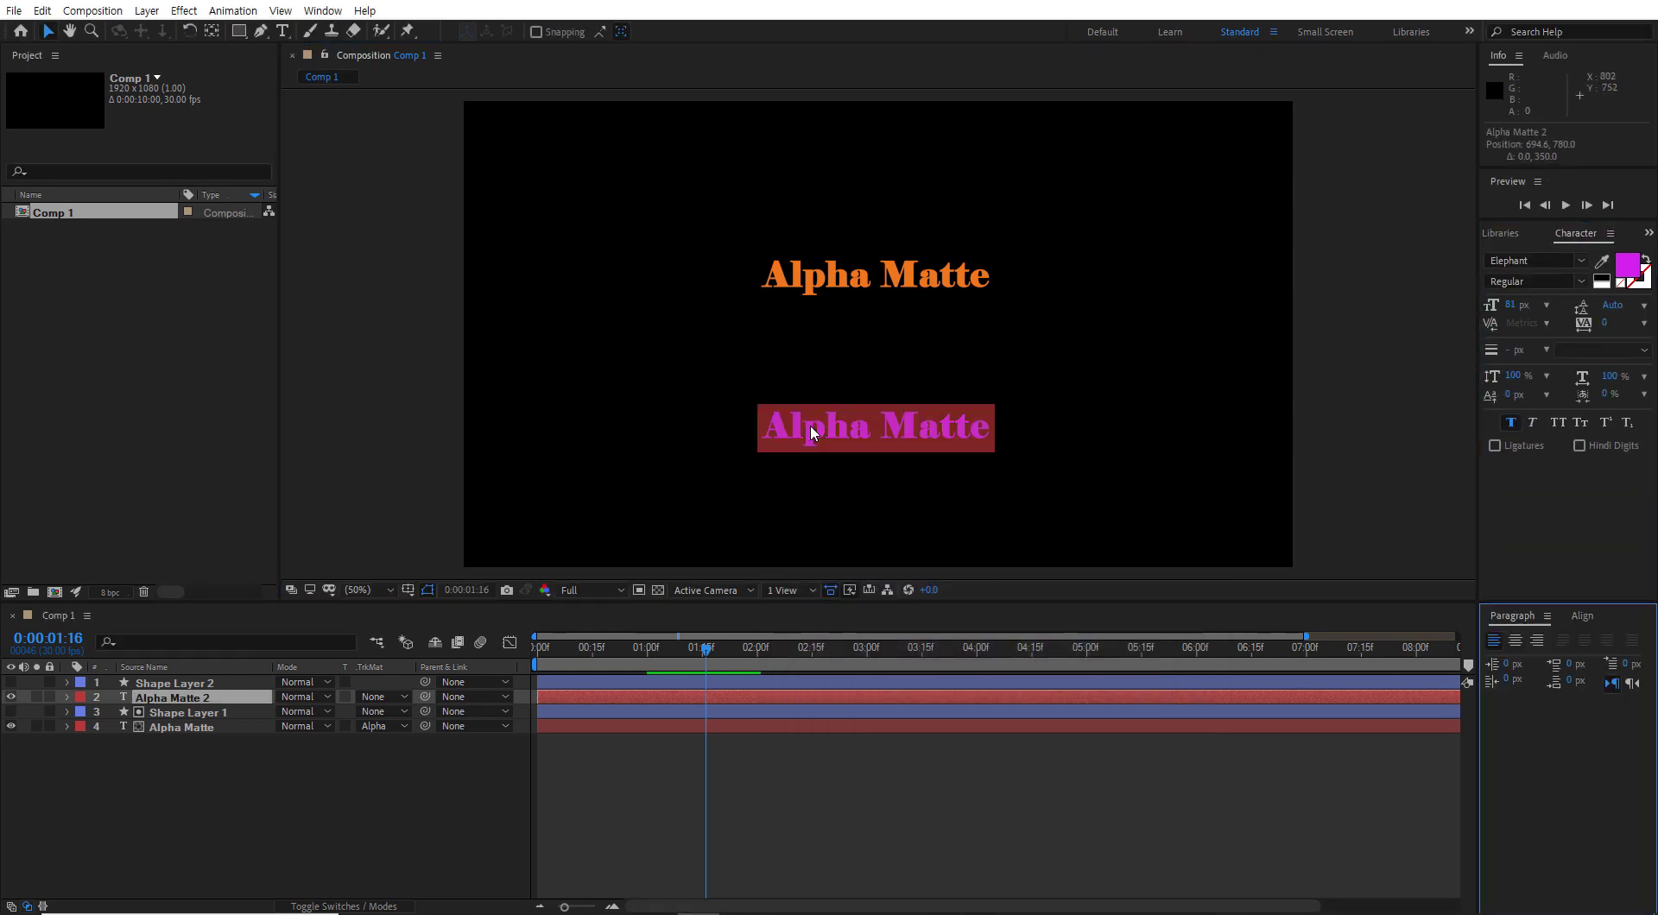
{"action": "left_click", "coordinate": [890, 434]}
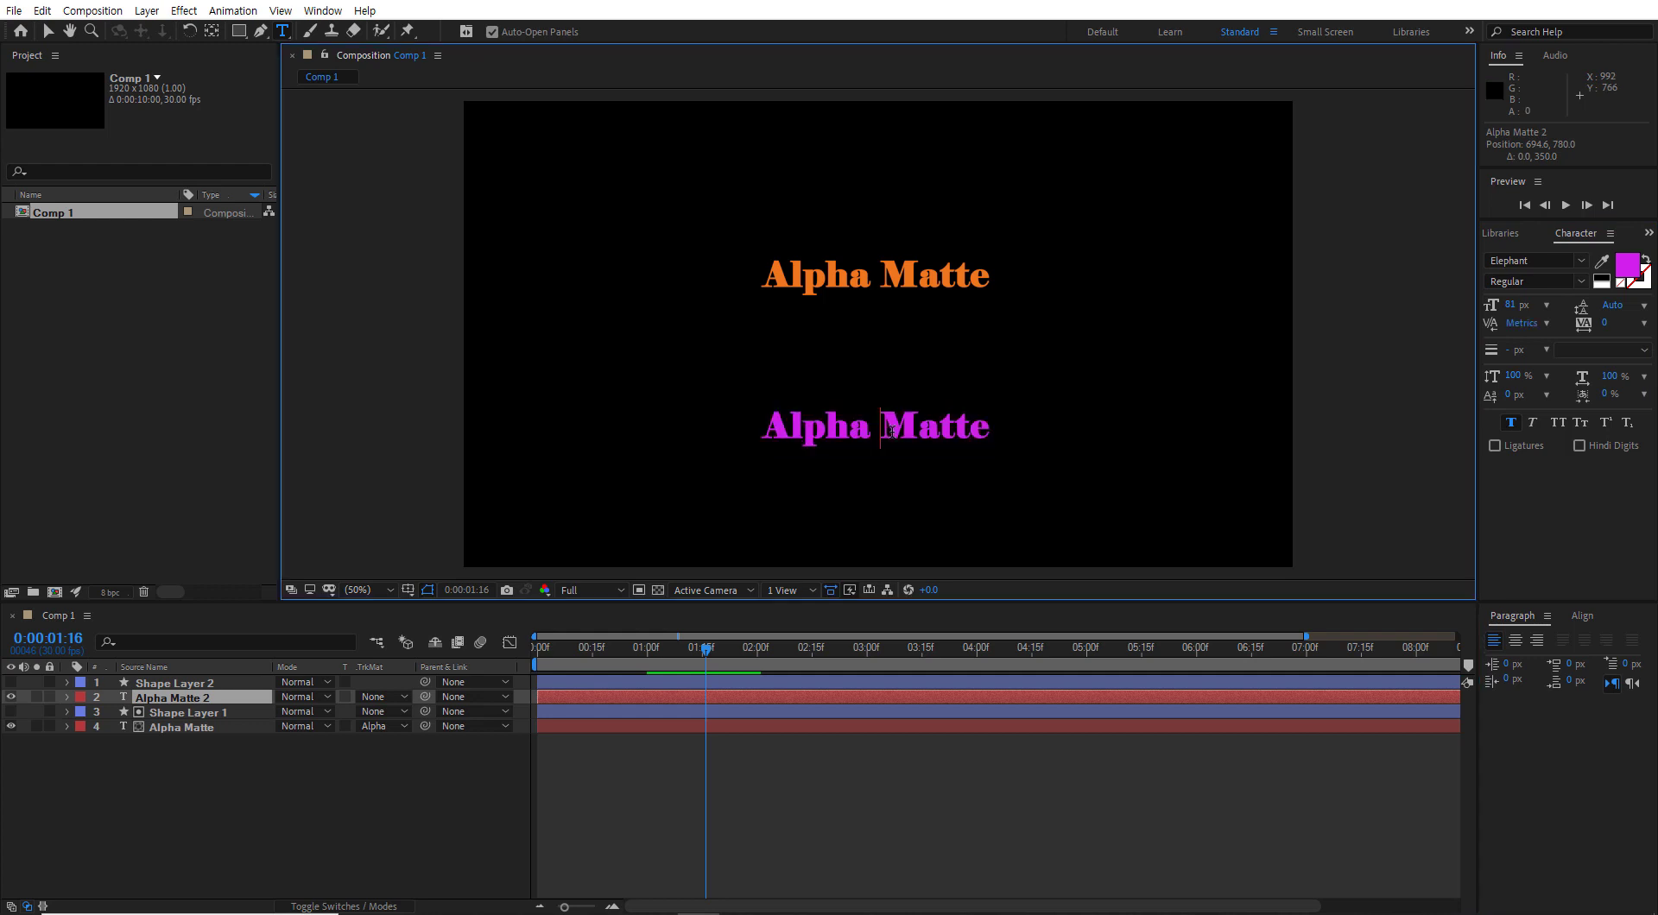
{"action": "key", "text": "Home"}
{"action": "type", "text": "Luma"}
{"action": "key", "text": "Delete"}
{"action": "key", "text": "Delete"}
{"action": "key", "text": "Delete"}
{"action": "key", "text": "Delete"}
{"action": "key", "text": "Delete"}
{"action": "left_click", "coordinate": [49, 31]}
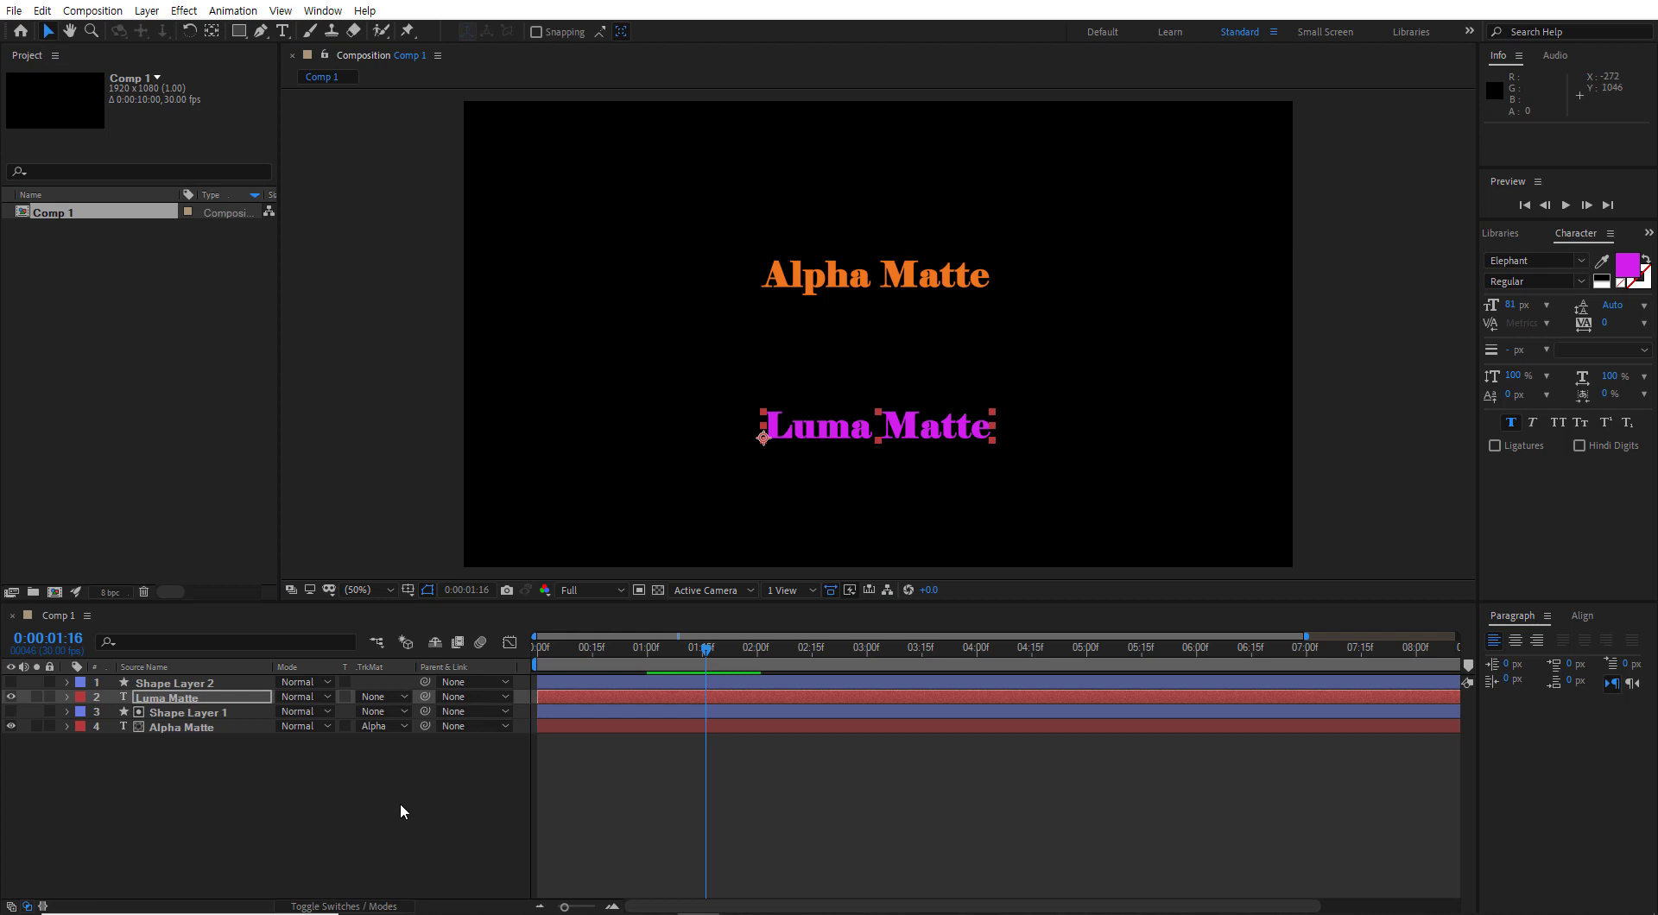
- Make Shape Layer 2 visible and move its rectangle down over the Luma Matte text to position 958, 752
{"action": "left_click", "coordinate": [176, 683]}
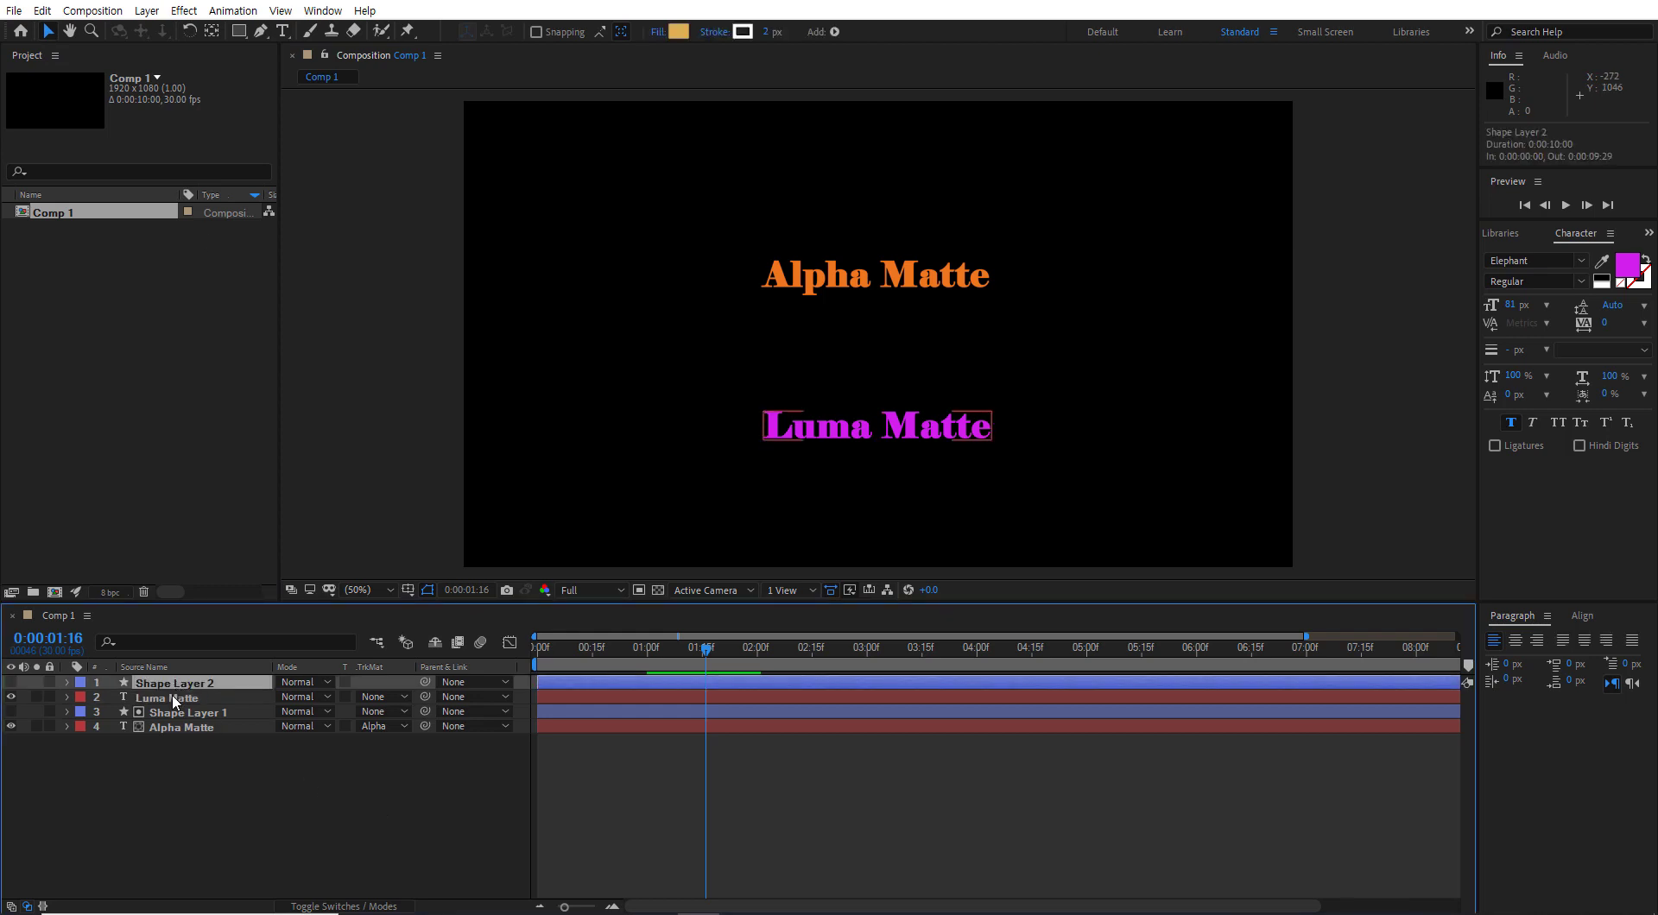
{"action": "left_click", "coordinate": [12, 683]}
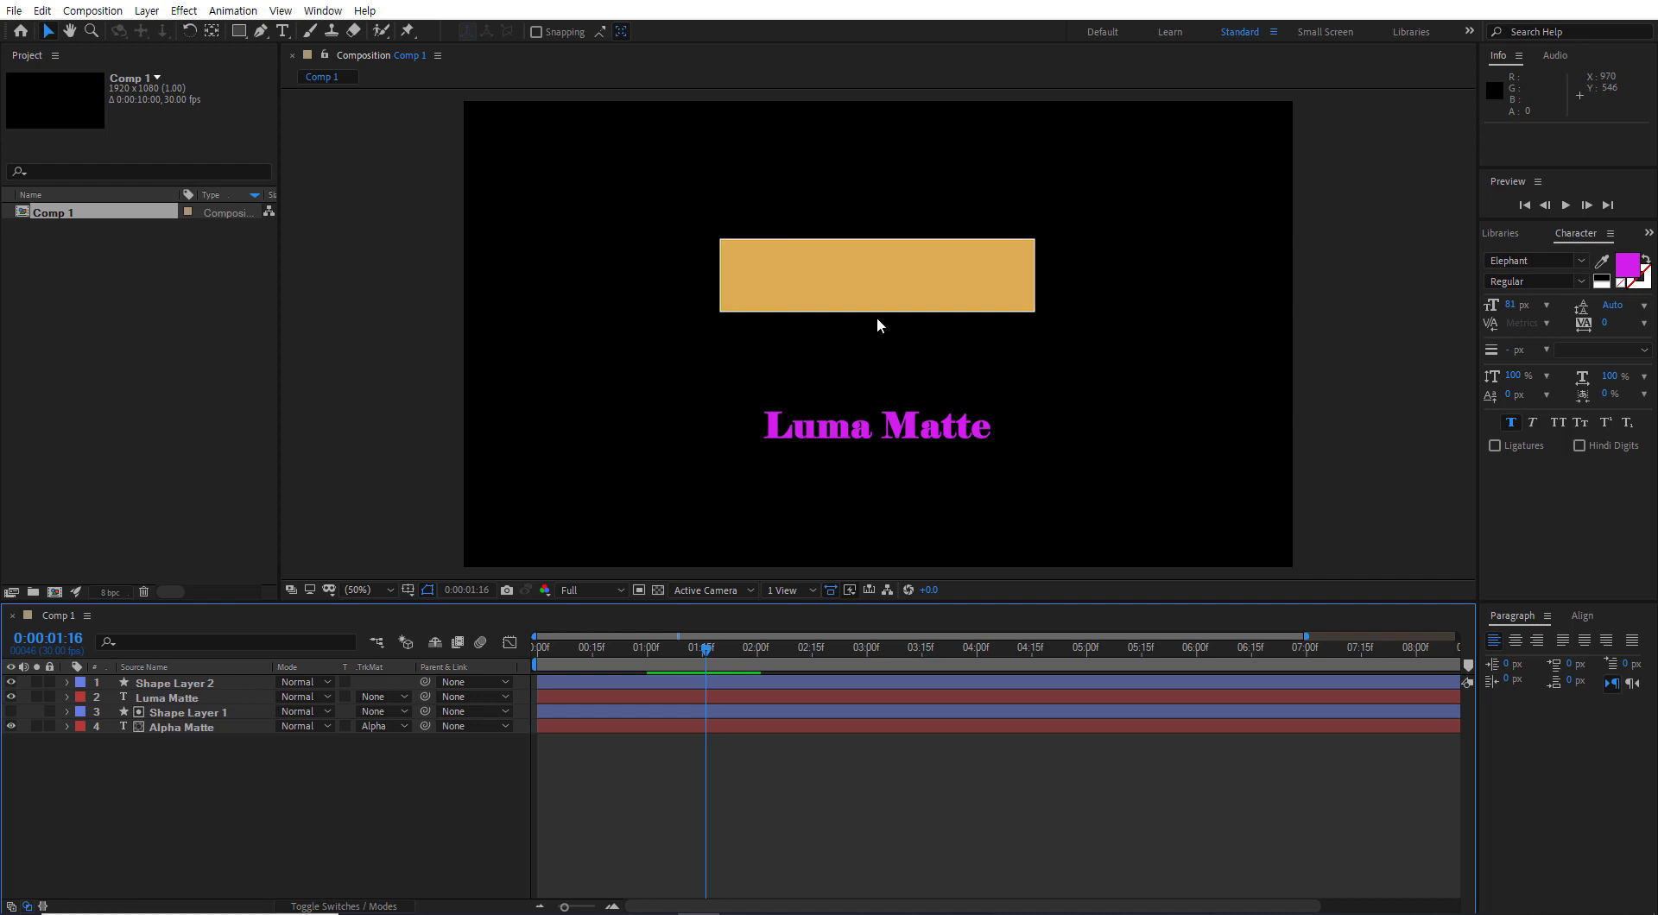
{"action": "left_click_drag", "start_coordinate": [881, 285], "coordinate": [876, 437]}
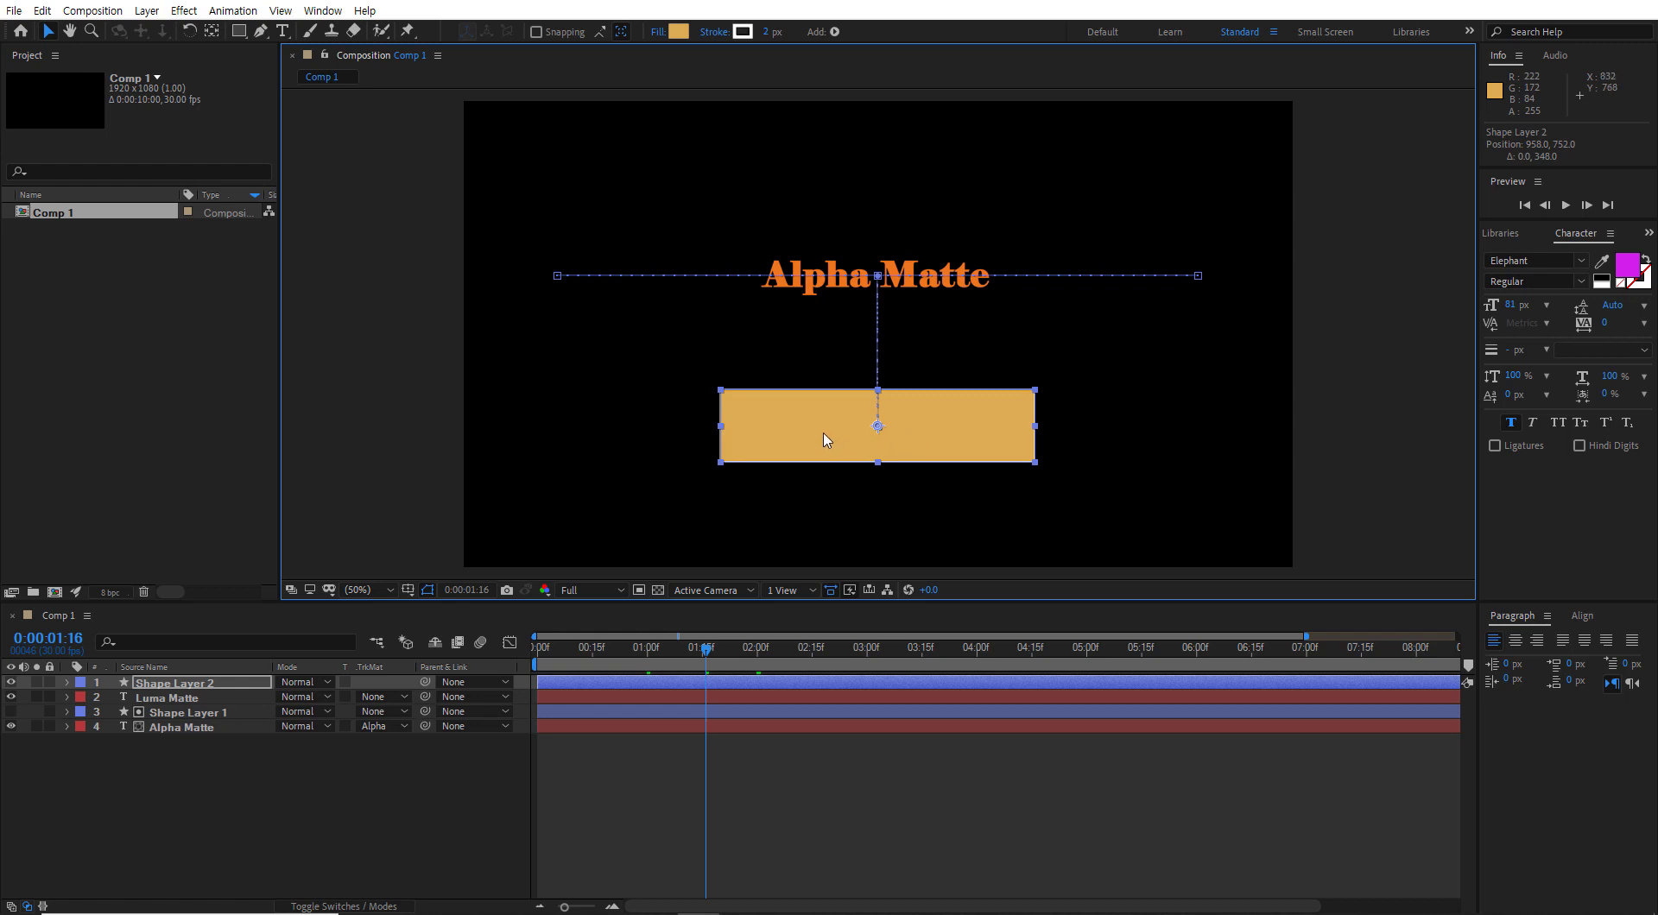
- Give Shape Layer 2's rectangle a radial gradient fill and extend the gradient's end point to 242, 0
{"action": "left_click_drag", "start_coordinate": [825, 426], "coordinate": [824, 428]}
{"action": "left_click", "coordinate": [659, 32]}
{"action": "left_click", "coordinate": [821, 413]}
{"action": "left_click", "coordinate": [824, 505]}
{"action": "left_click_drag", "start_coordinate": [920, 426], "coordinate": [982, 427]}
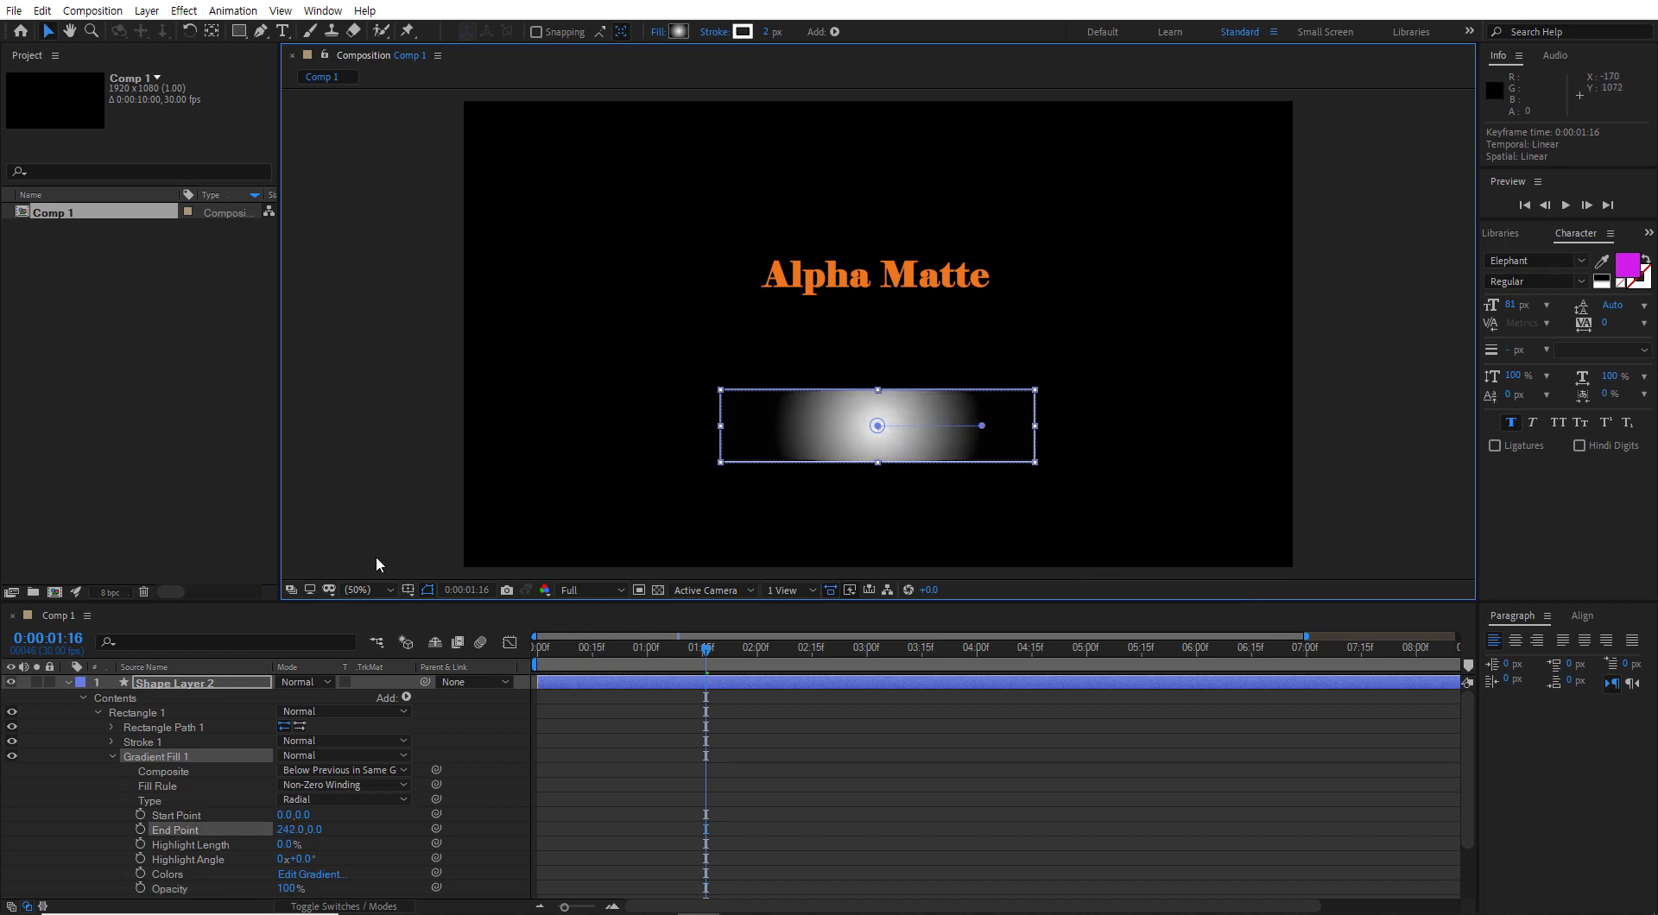
{"action": "left_click", "coordinate": [358, 516]}
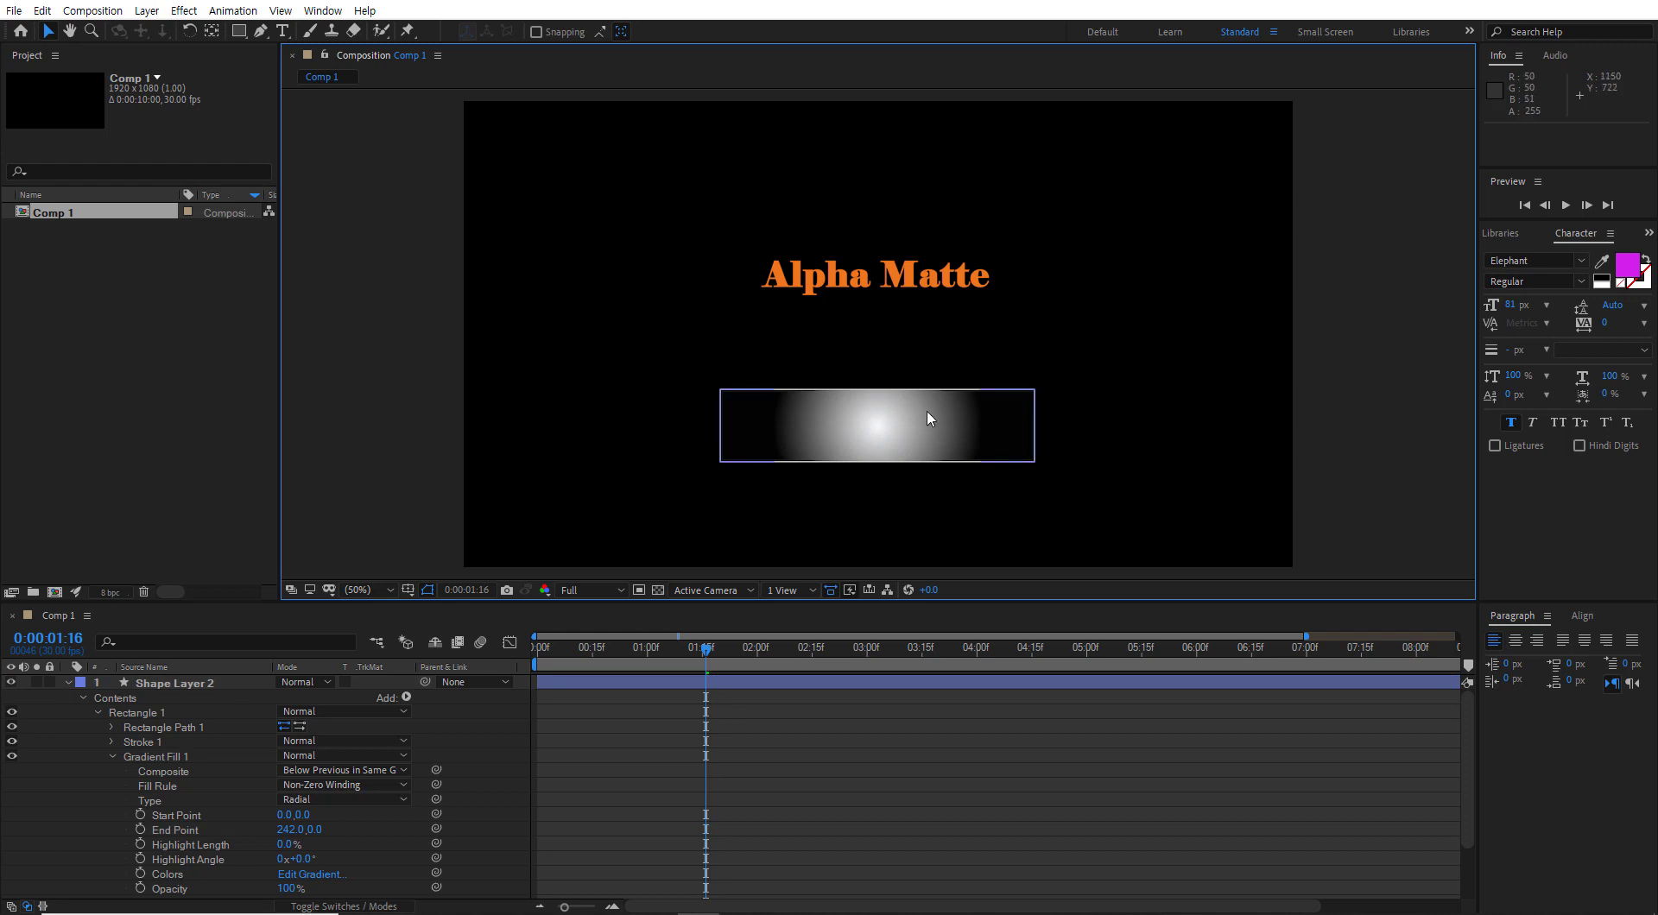
{"action": "left_click", "coordinate": [69, 681]}
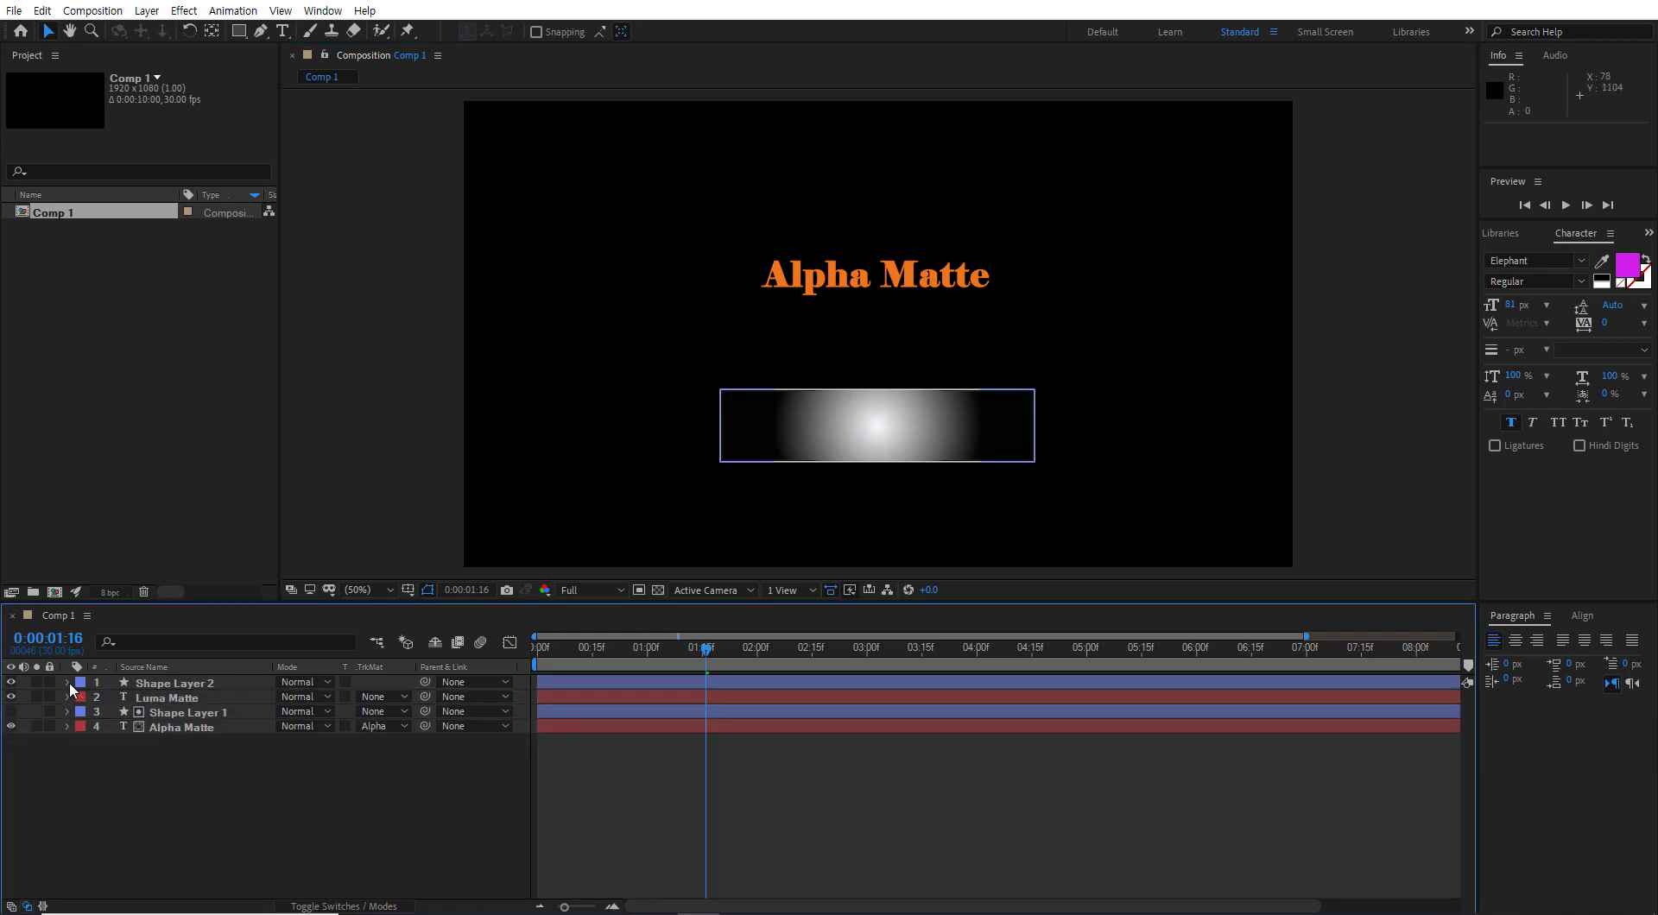
- Set the Luma Matte text layer's track matte to Luma Matte "Shape Layer 2"
{"action": "left_click", "coordinate": [181, 700]}
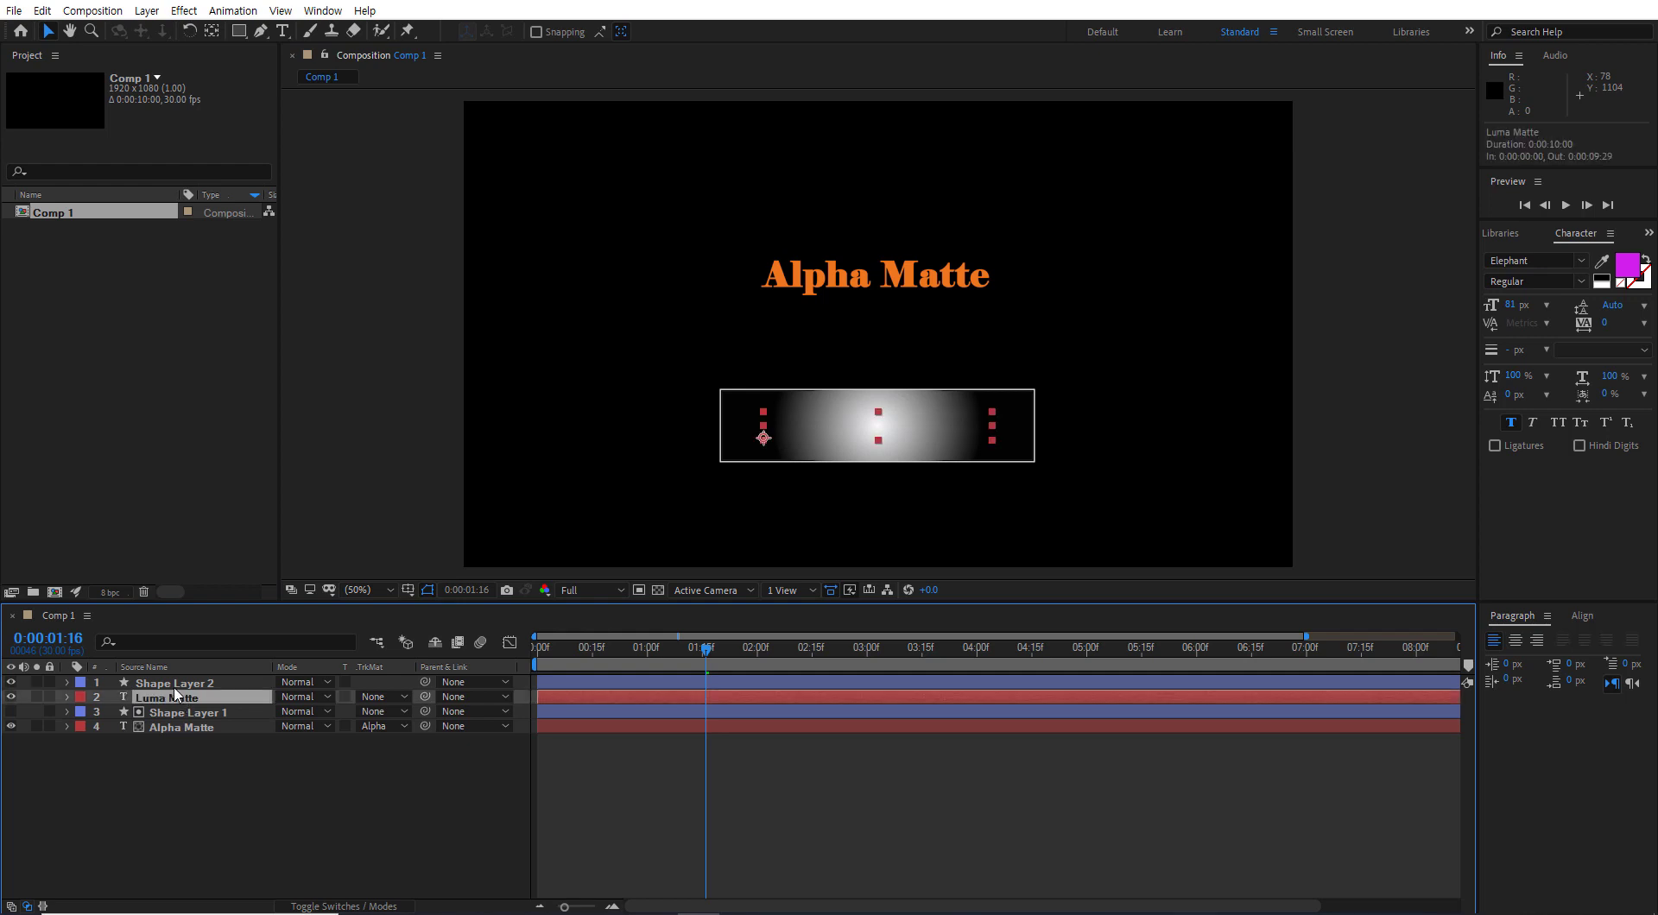
{"action": "left_click", "coordinate": [380, 697]}
{"action": "left_click", "coordinate": [406, 780]}
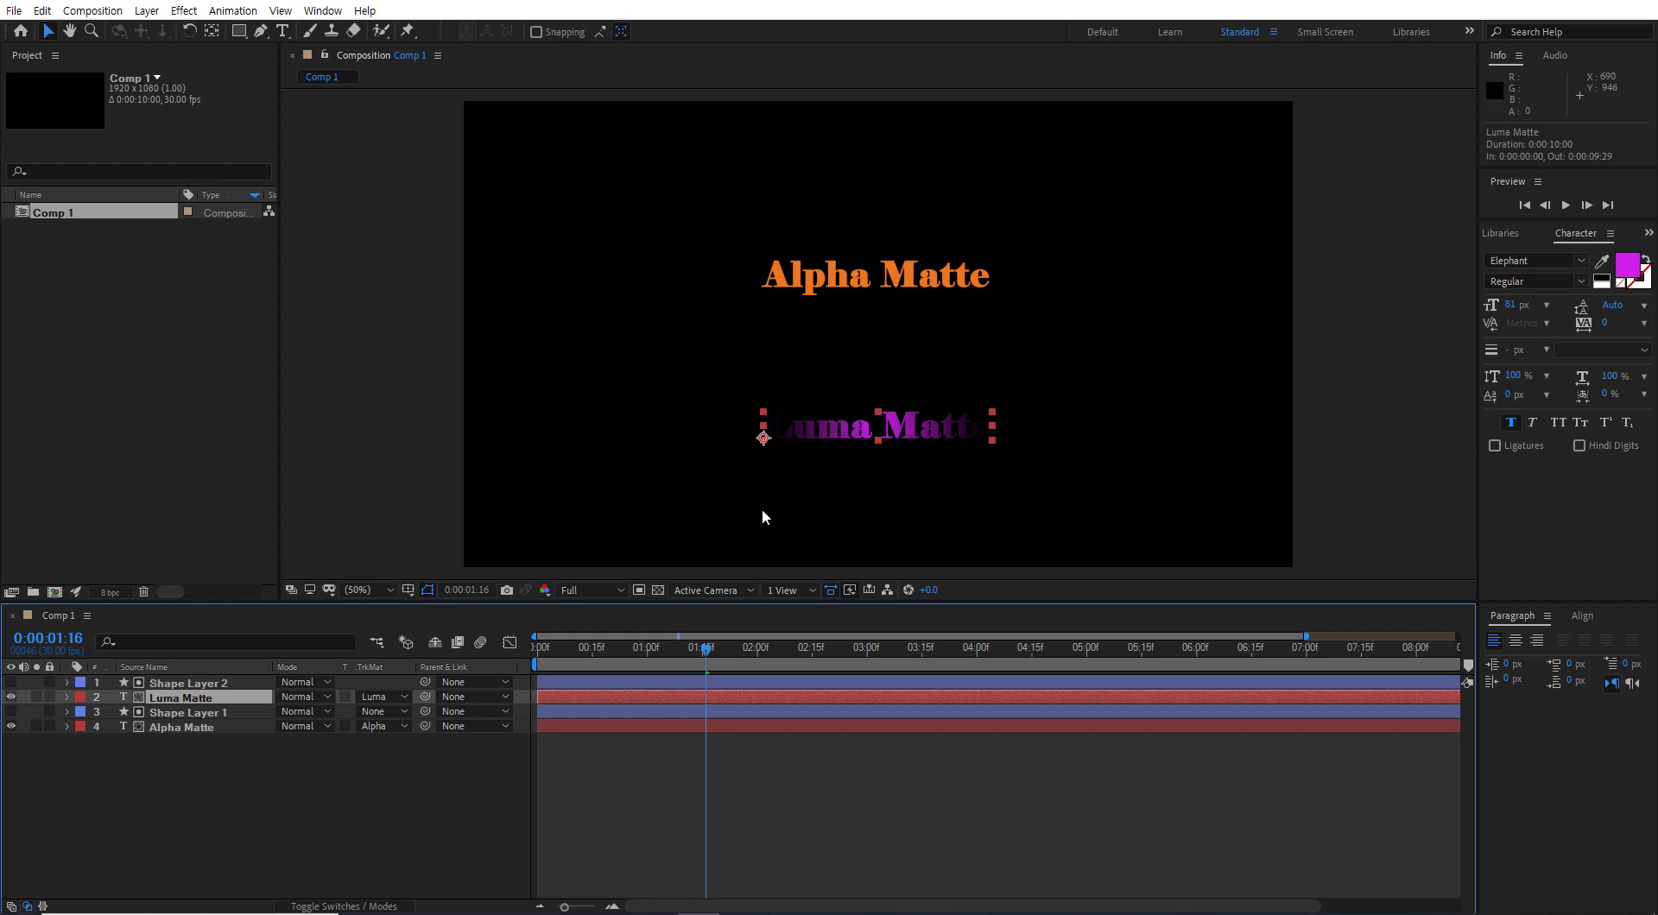
{"action": "left_click", "coordinate": [429, 798]}
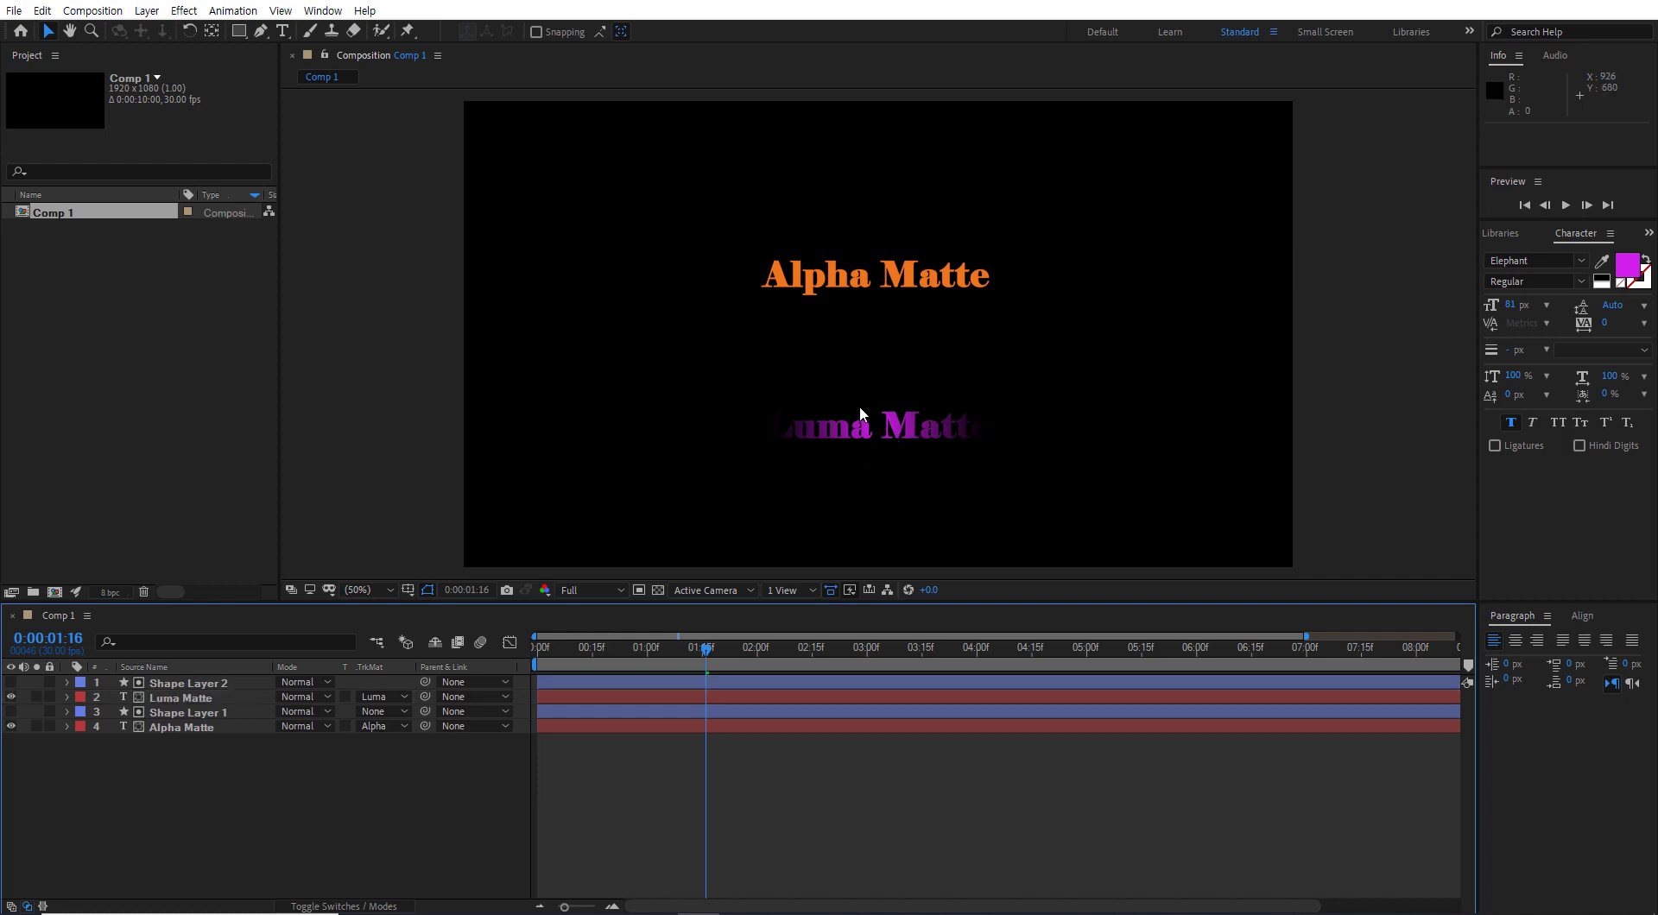
- Make Shape Layer 2 visible again and select its rectangle to show the gradient handles
{"action": "left_click", "coordinate": [10, 683]}
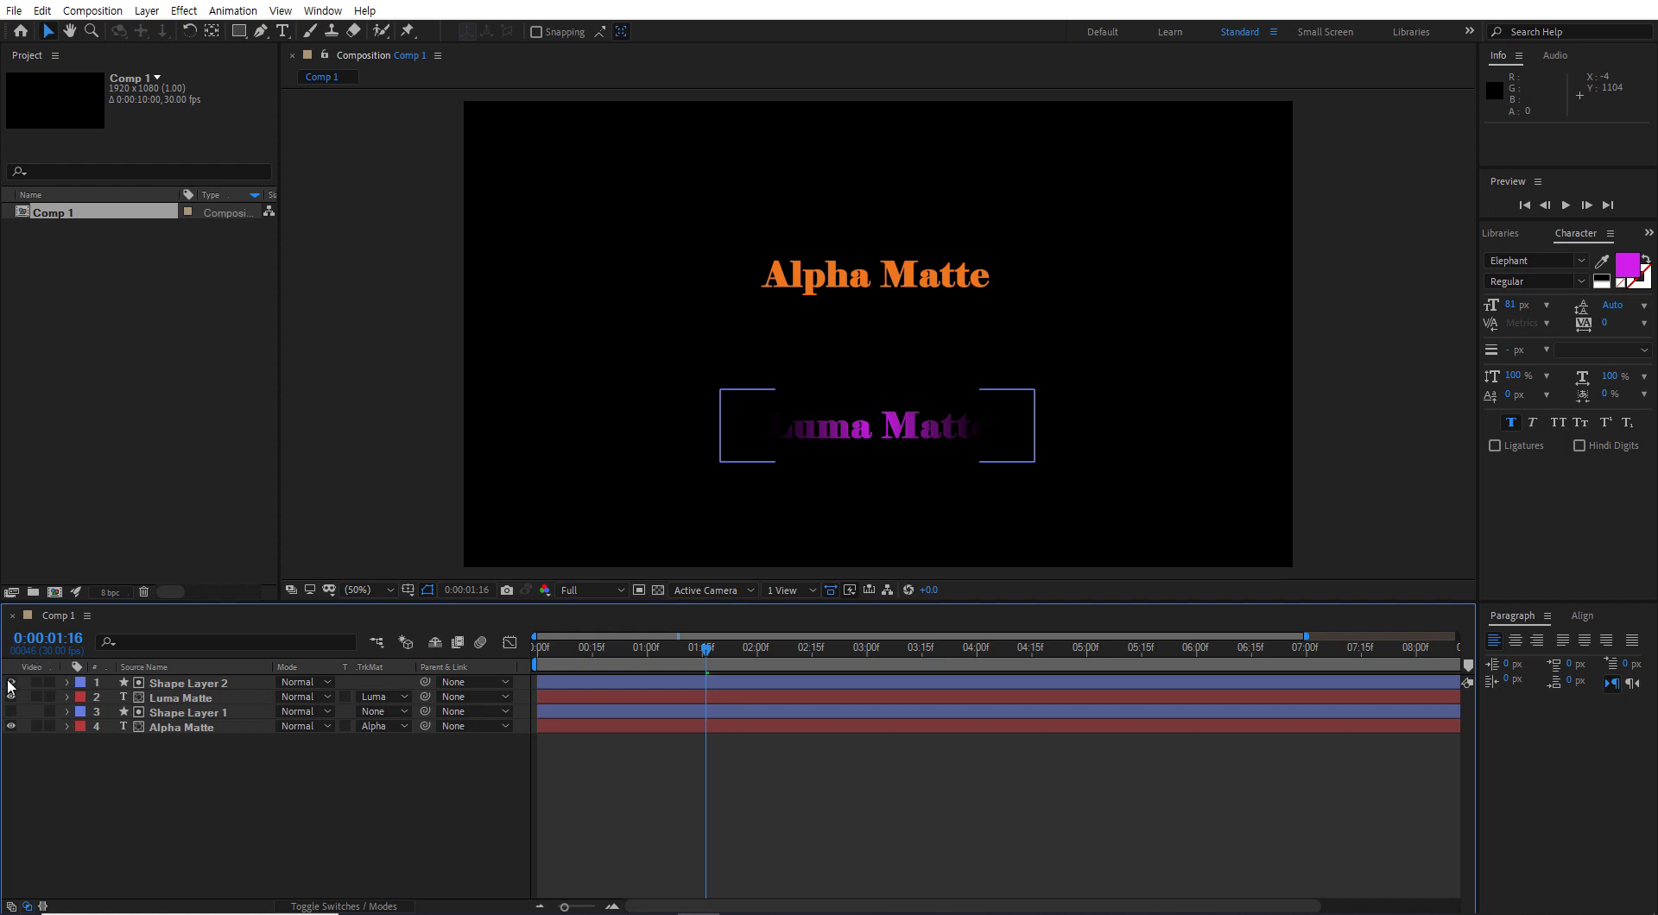
{"action": "left_click", "coordinate": [900, 442]}
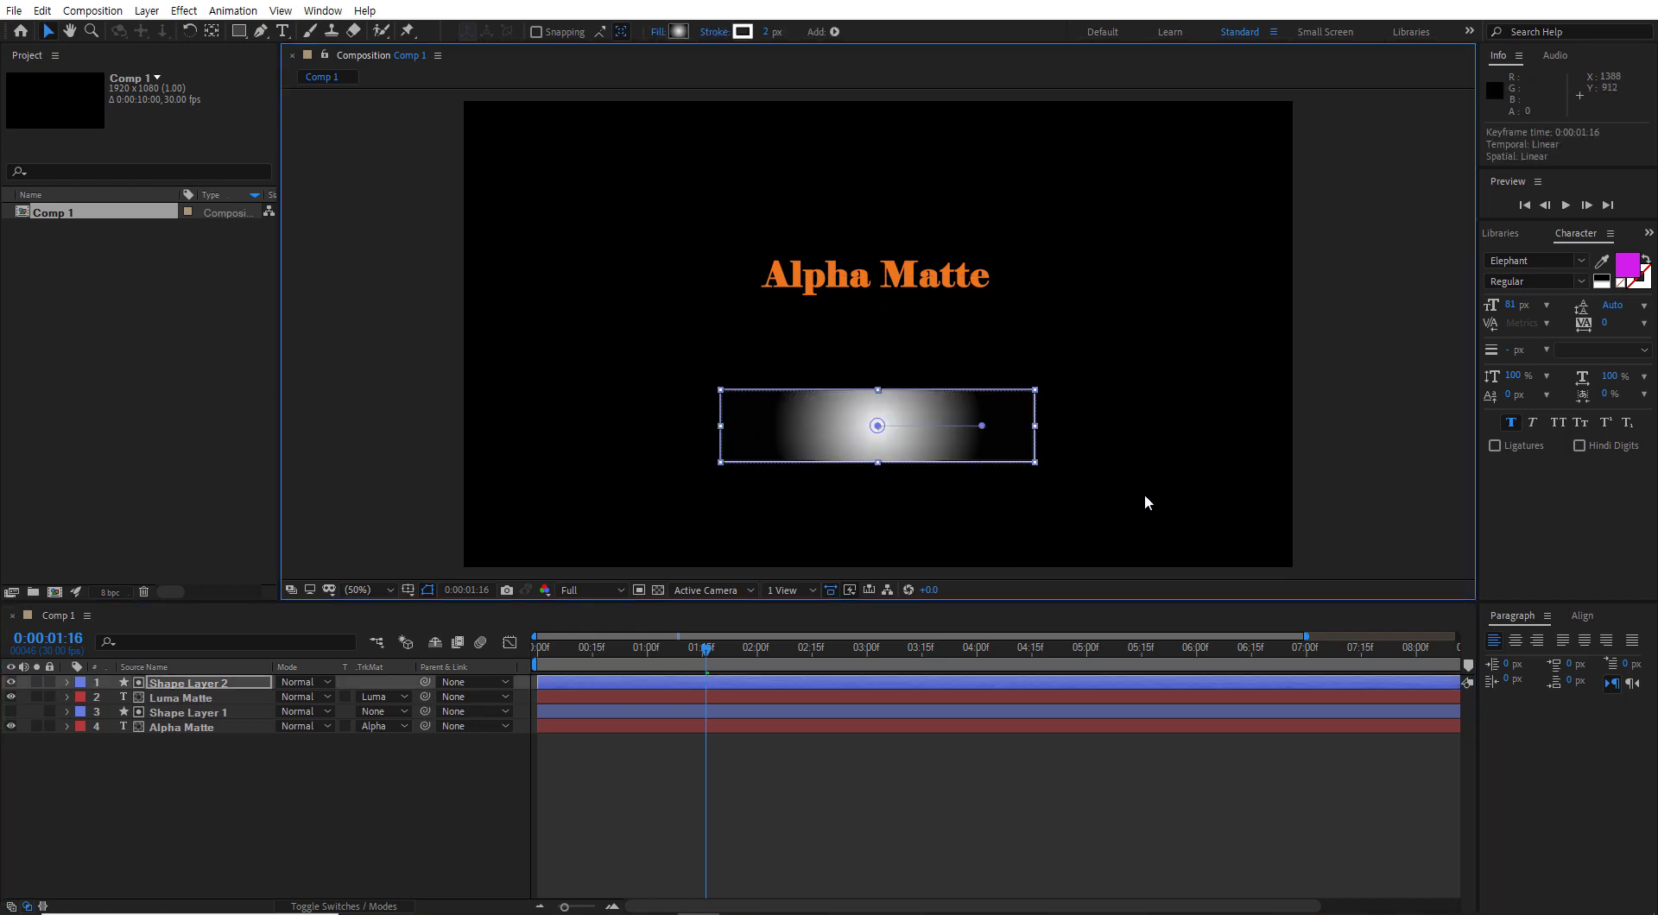
{"action": "left_click", "coordinate": [1348, 491]}
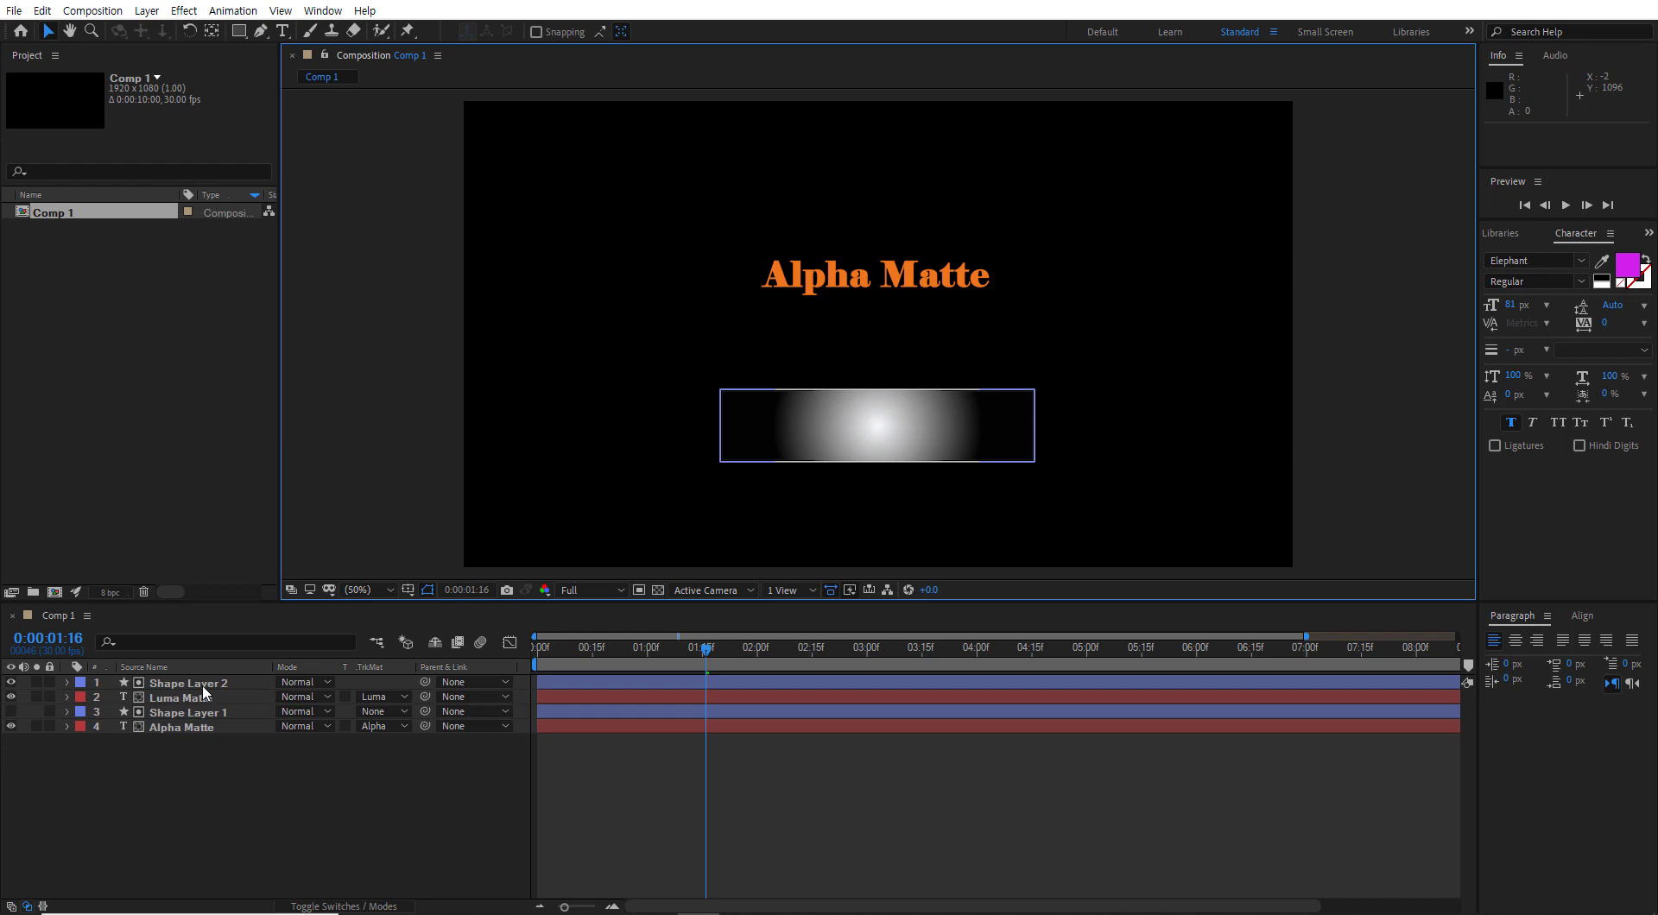
{"action": "left_click", "coordinate": [889, 426]}
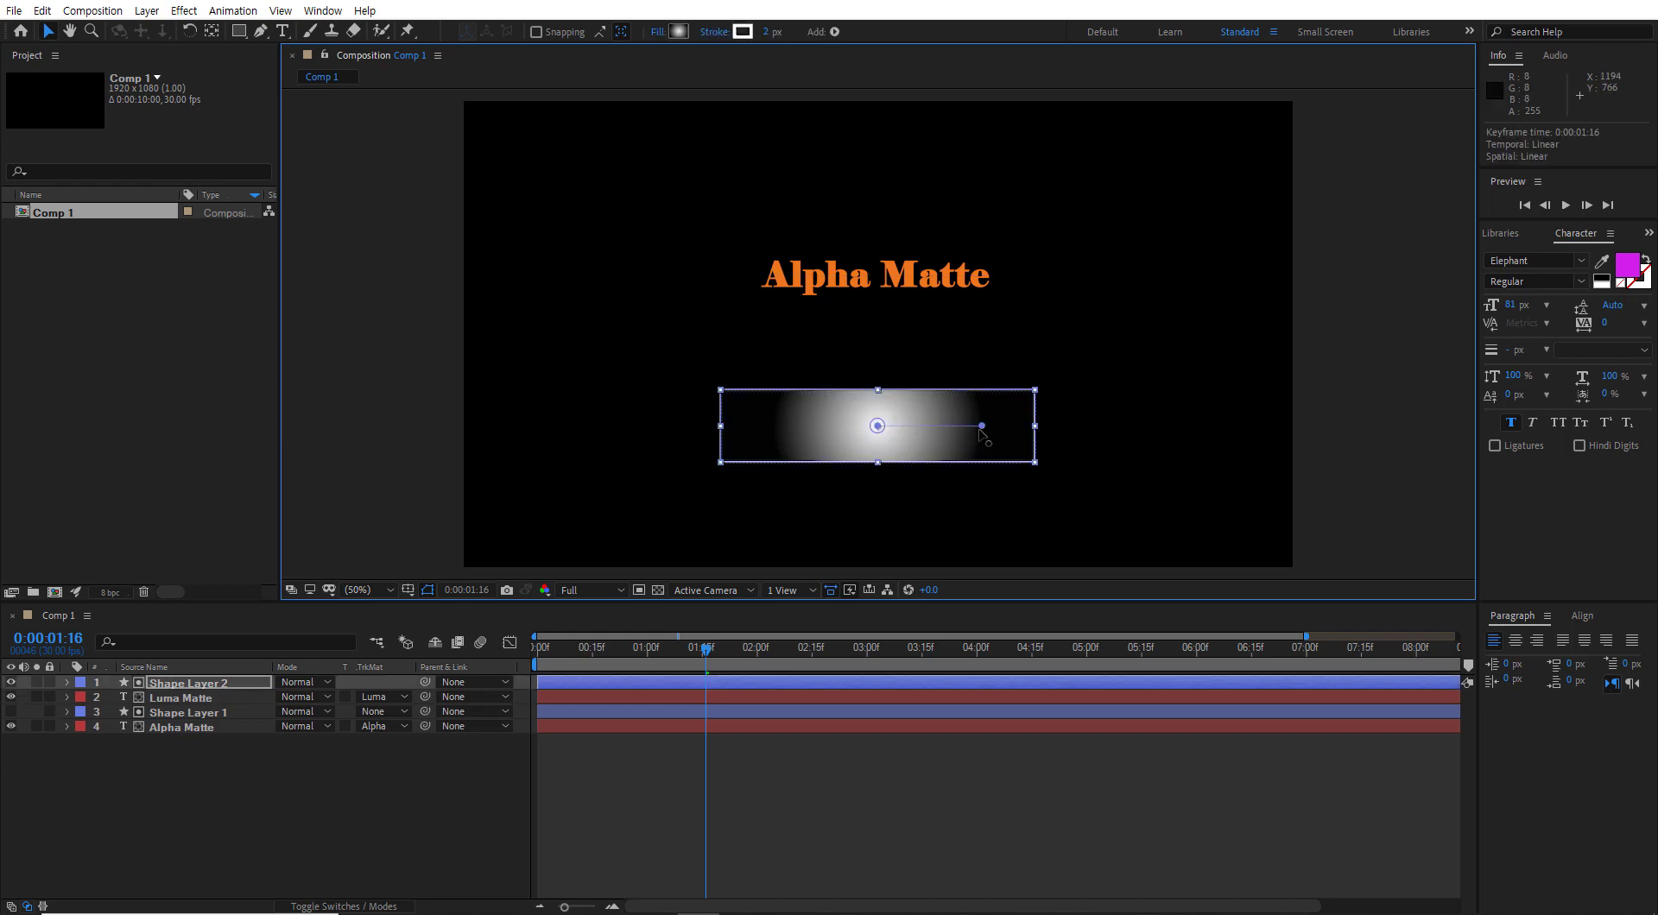
- Extend Shape Layer 2's gradient end point to 360, 6 at the rectangle's edge and hide the layer to preview the matte at 0:00:01:24
{"action": "left_click_drag", "start_coordinate": [982, 428], "coordinate": [1035, 432]}
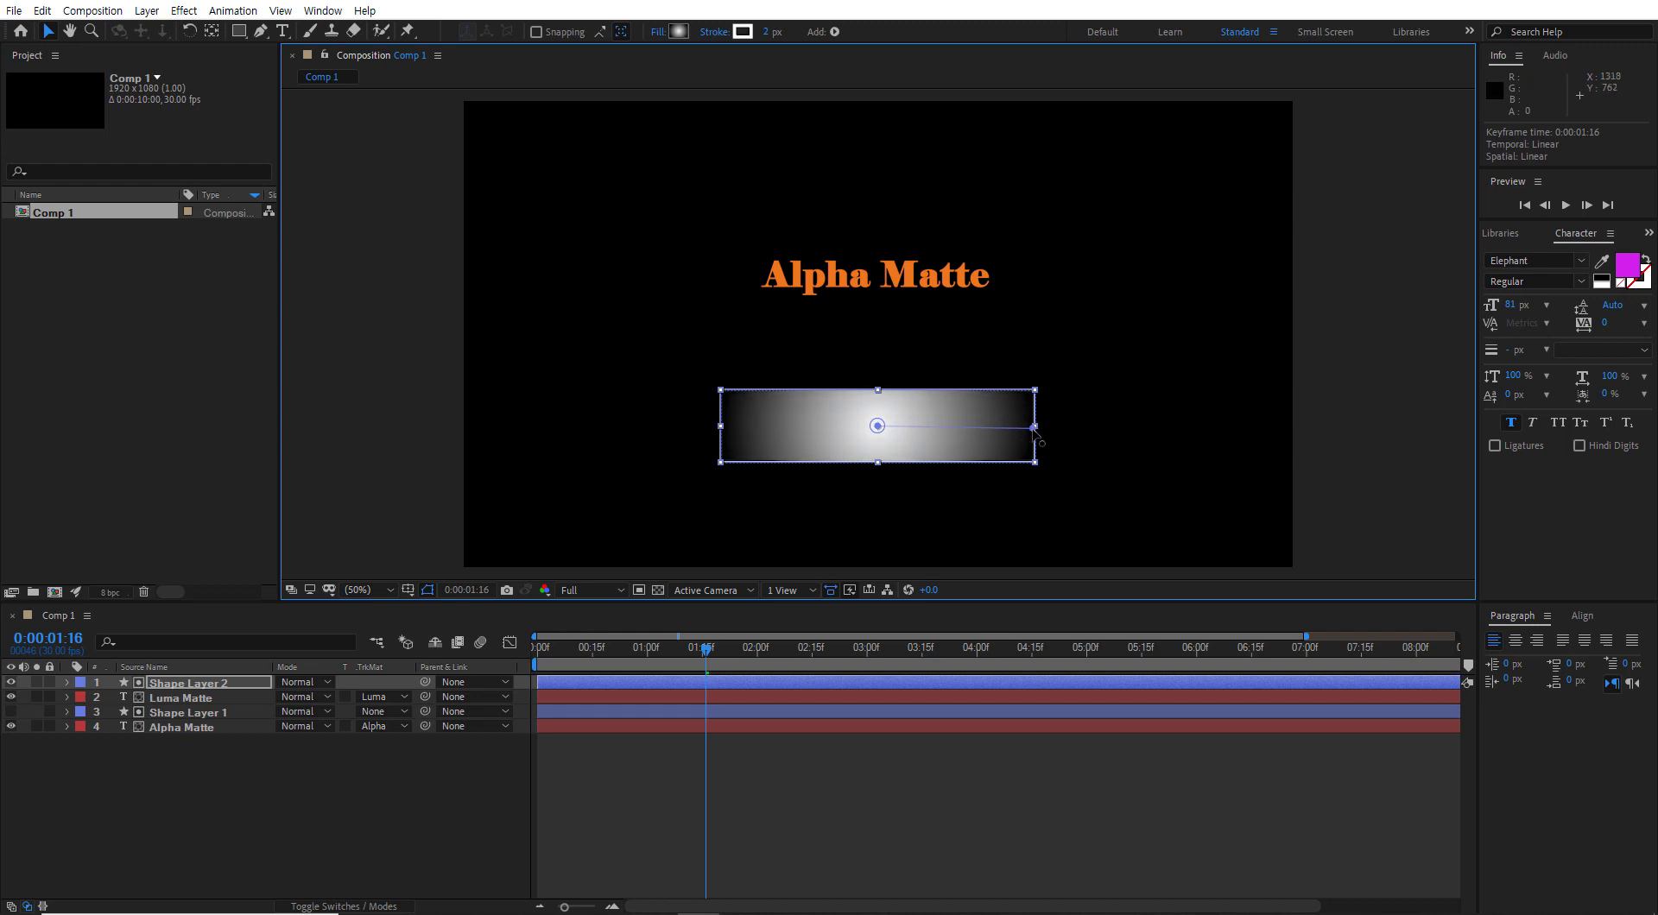
{"action": "left_click", "coordinate": [11, 682]}
{"action": "mouse_move", "coordinate": [705, 647]}
{"action": "left_mouse_down"}
{"action": "mouse_move", "coordinate": [533, 661]}
{"action": "mouse_move", "coordinate": [733, 651]}
{"action": "mouse_move", "coordinate": [531, 653]}
{"action": "mouse_move", "coordinate": [734, 650]}
{"action": "left_mouse_up"}
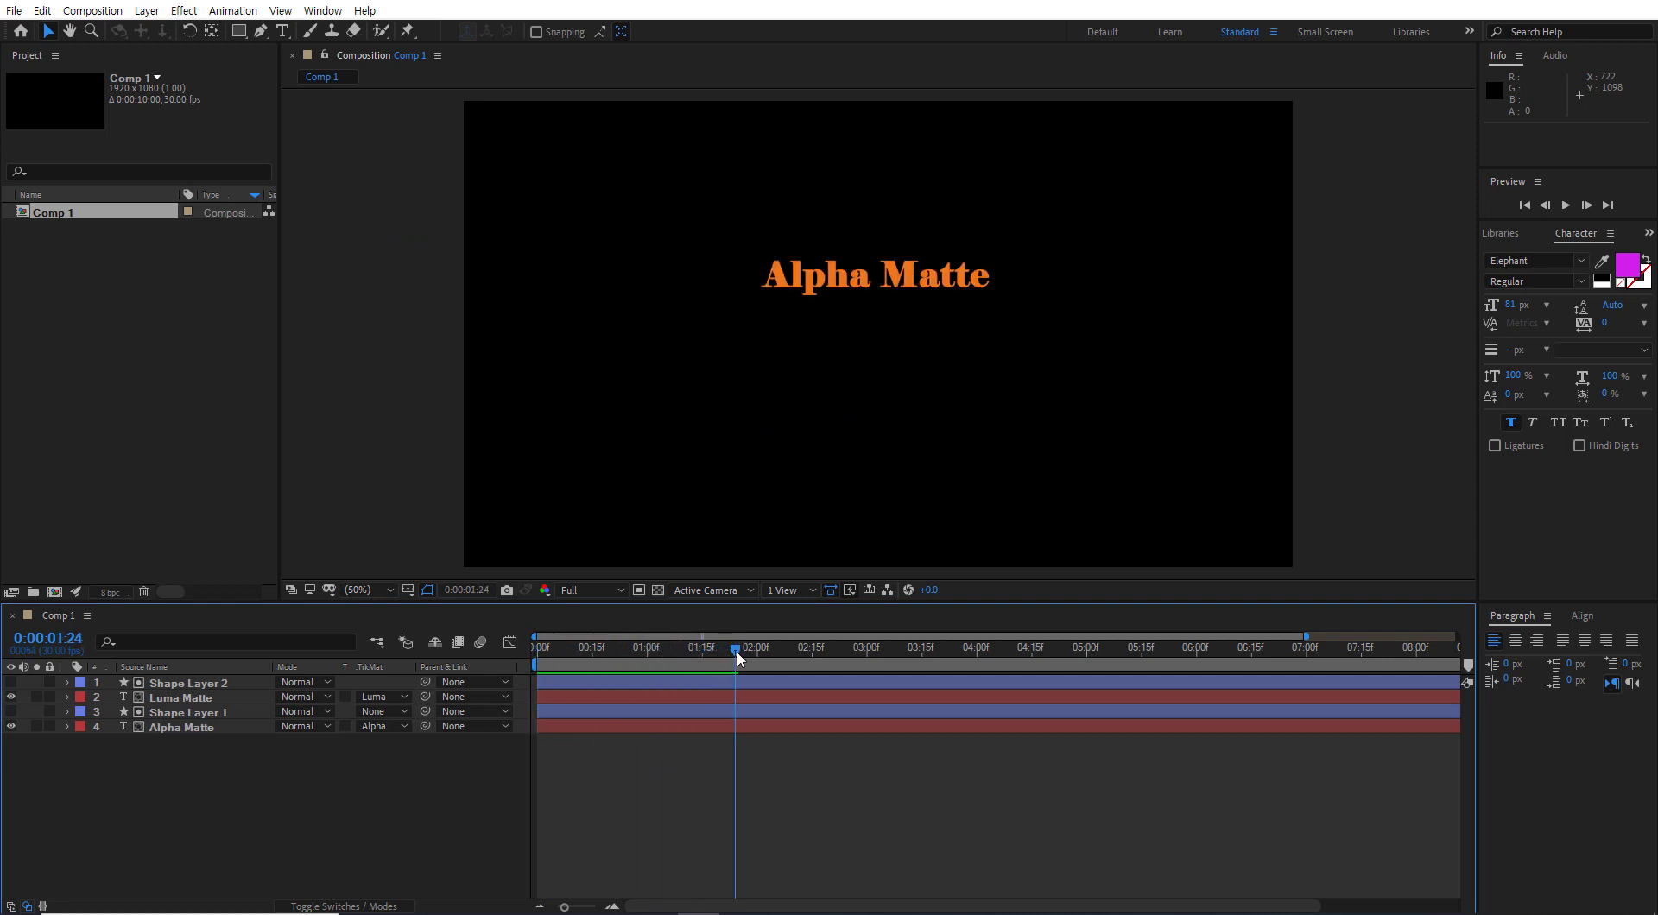
- Reveal only Shape Layer 2's keyframed Position property and scrub through the animation to 0:00:02:14
{"action": "left_click", "coordinate": [67, 683]}
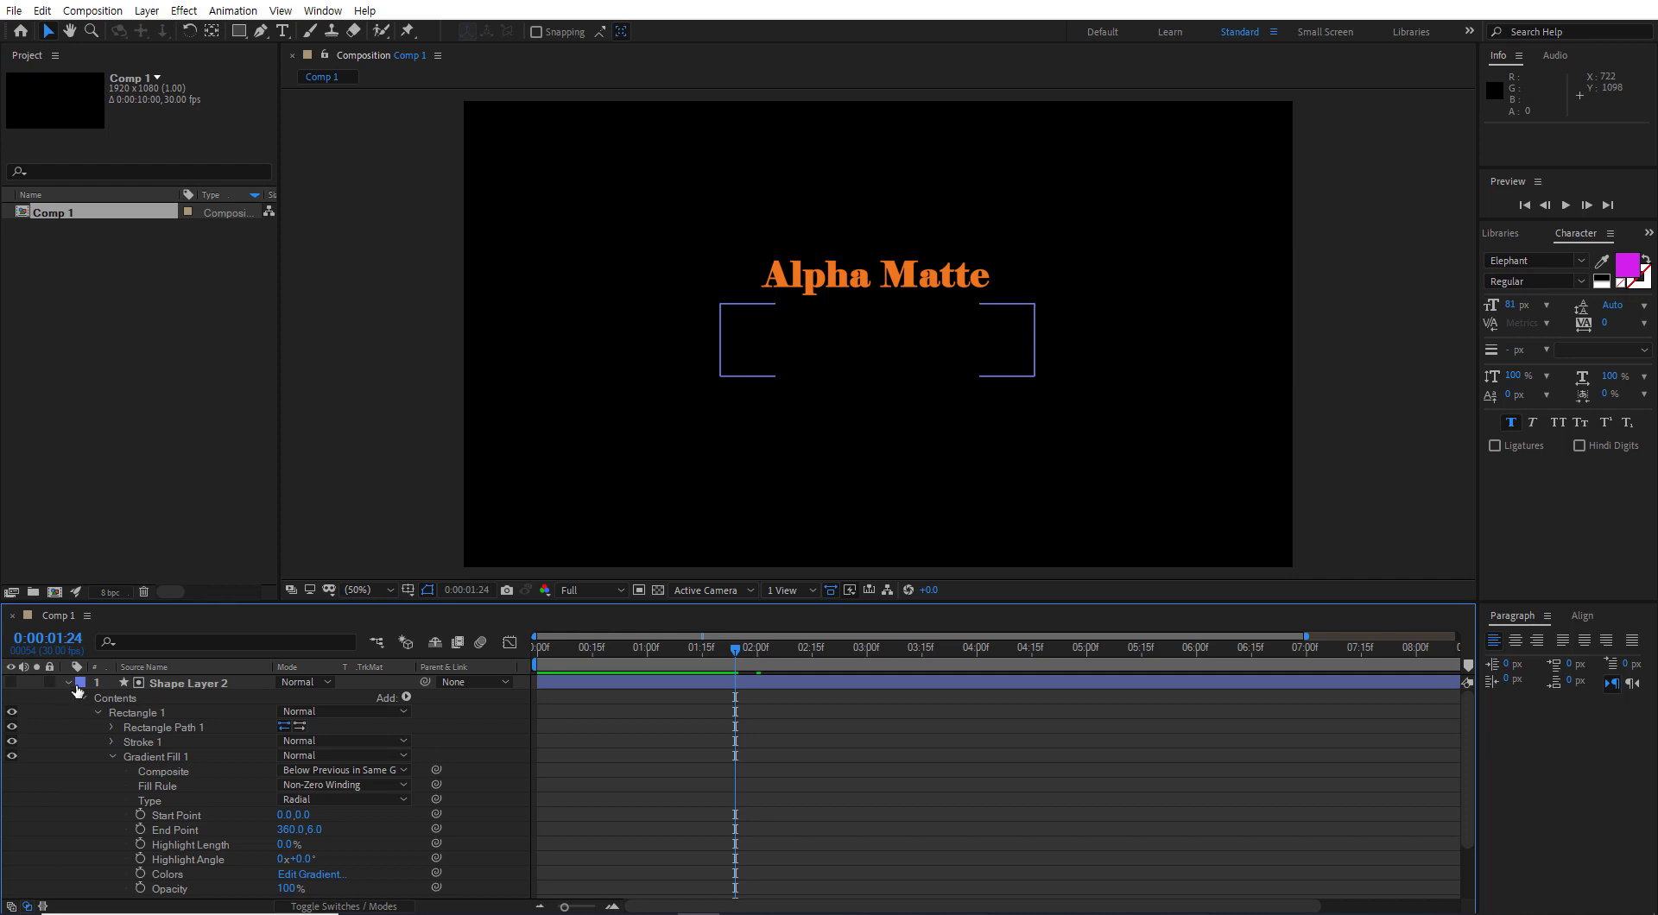
{"action": "left_click", "coordinate": [67, 684]}
{"action": "left_click", "coordinate": [171, 688]}
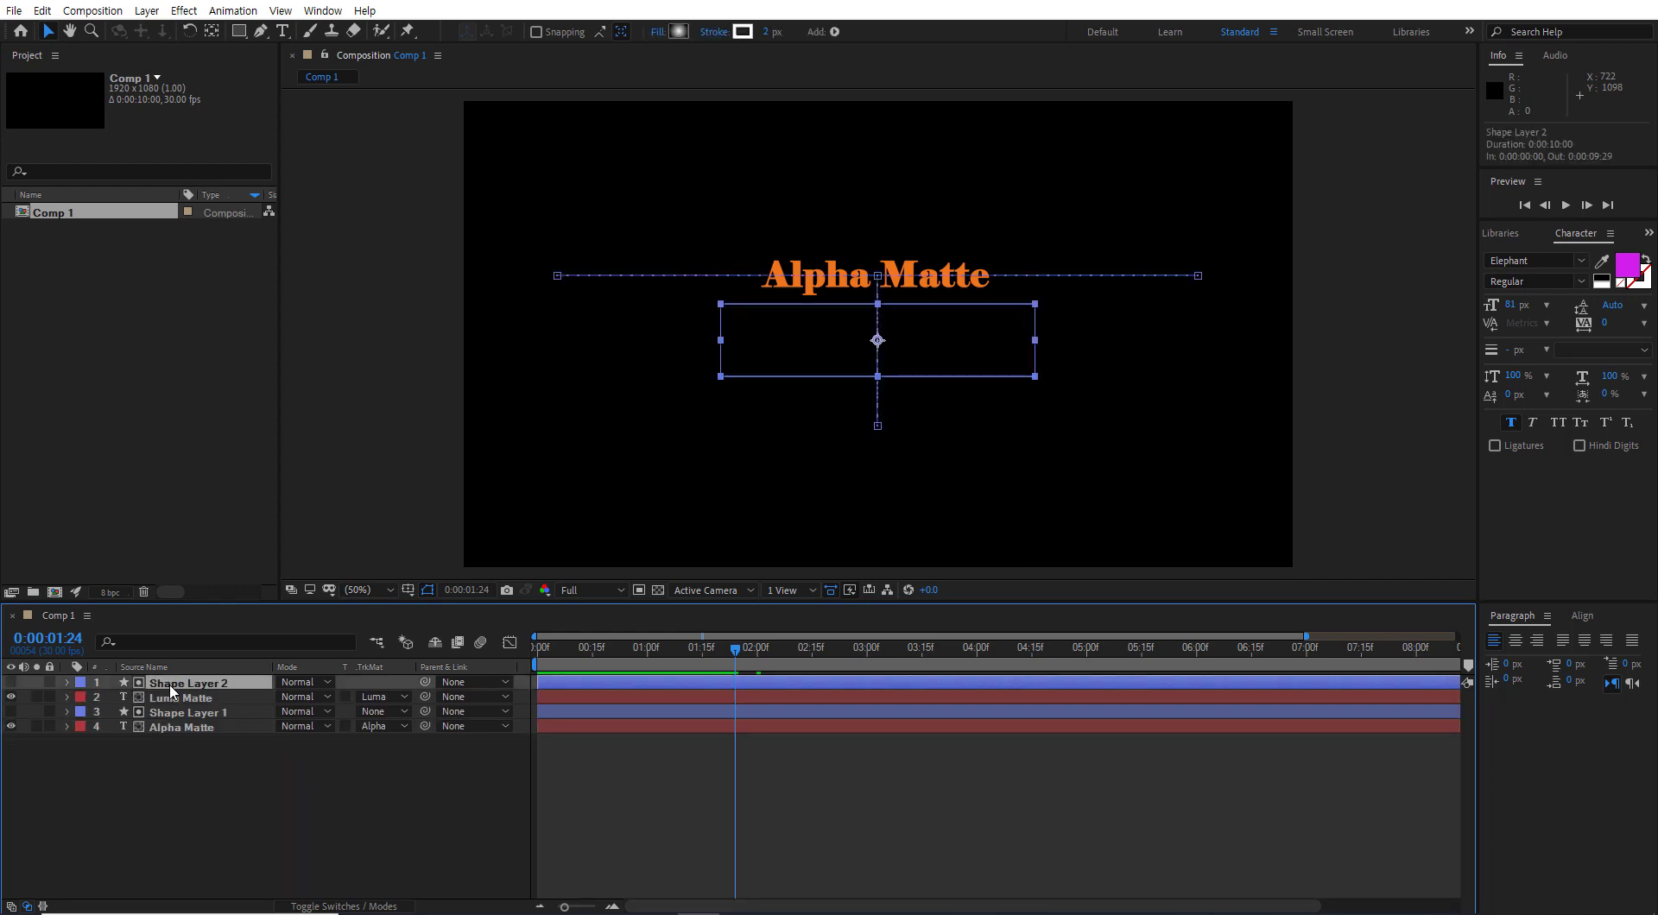
{"action": "key", "text": "u"}
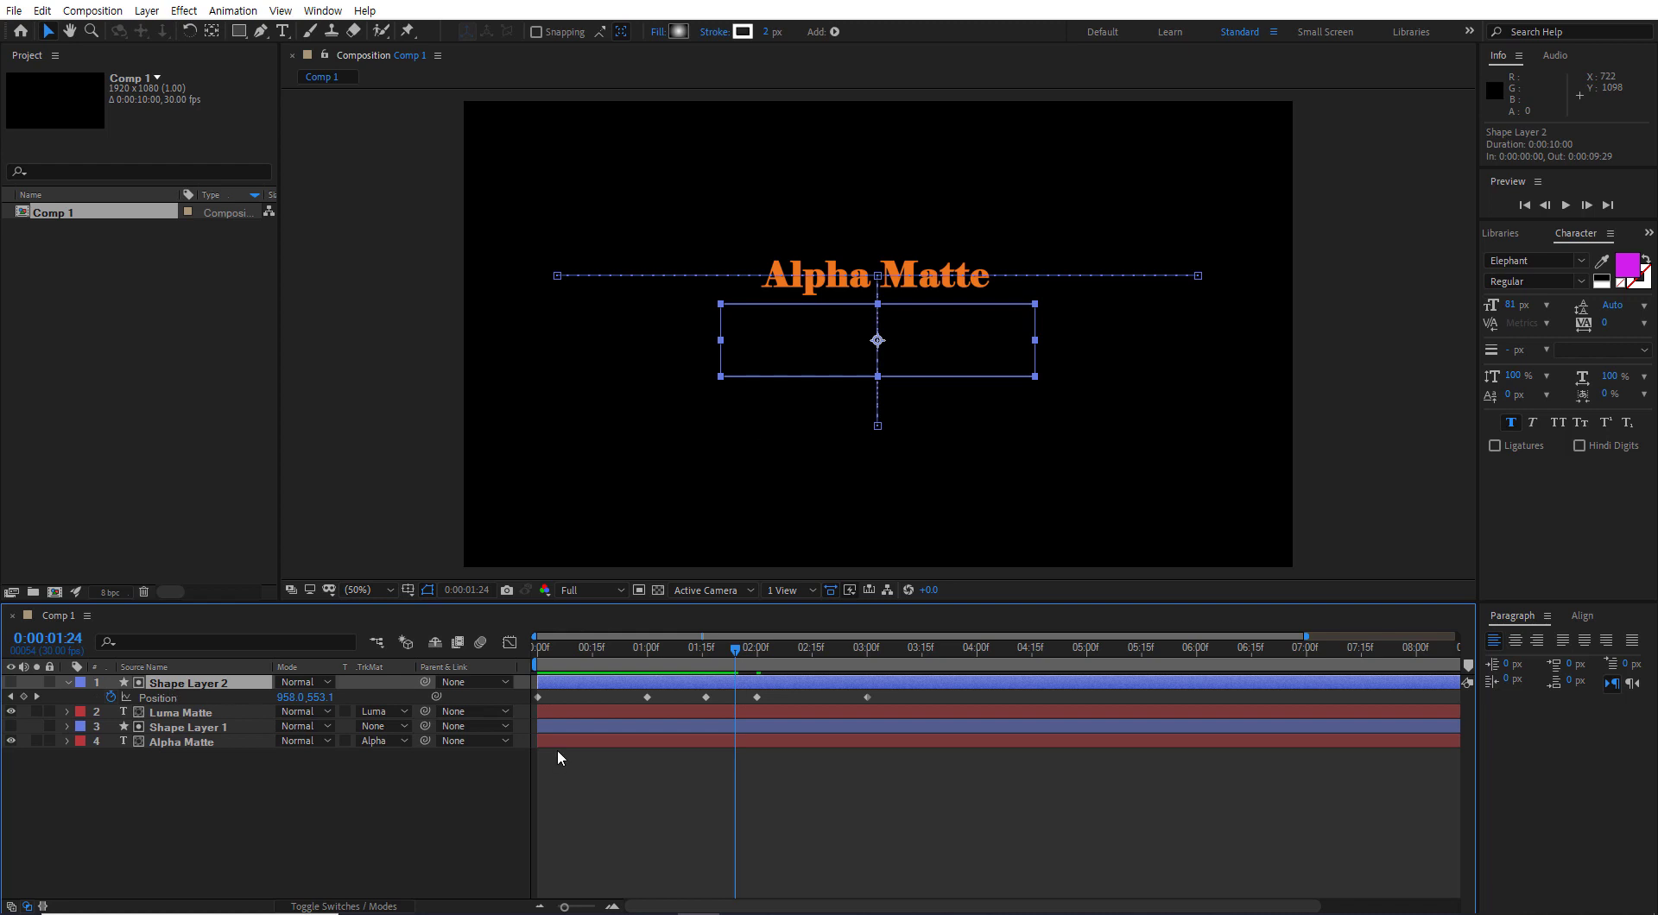
{"action": "left_click_drag", "start_coordinate": [739, 656], "coordinate": [808, 674]}
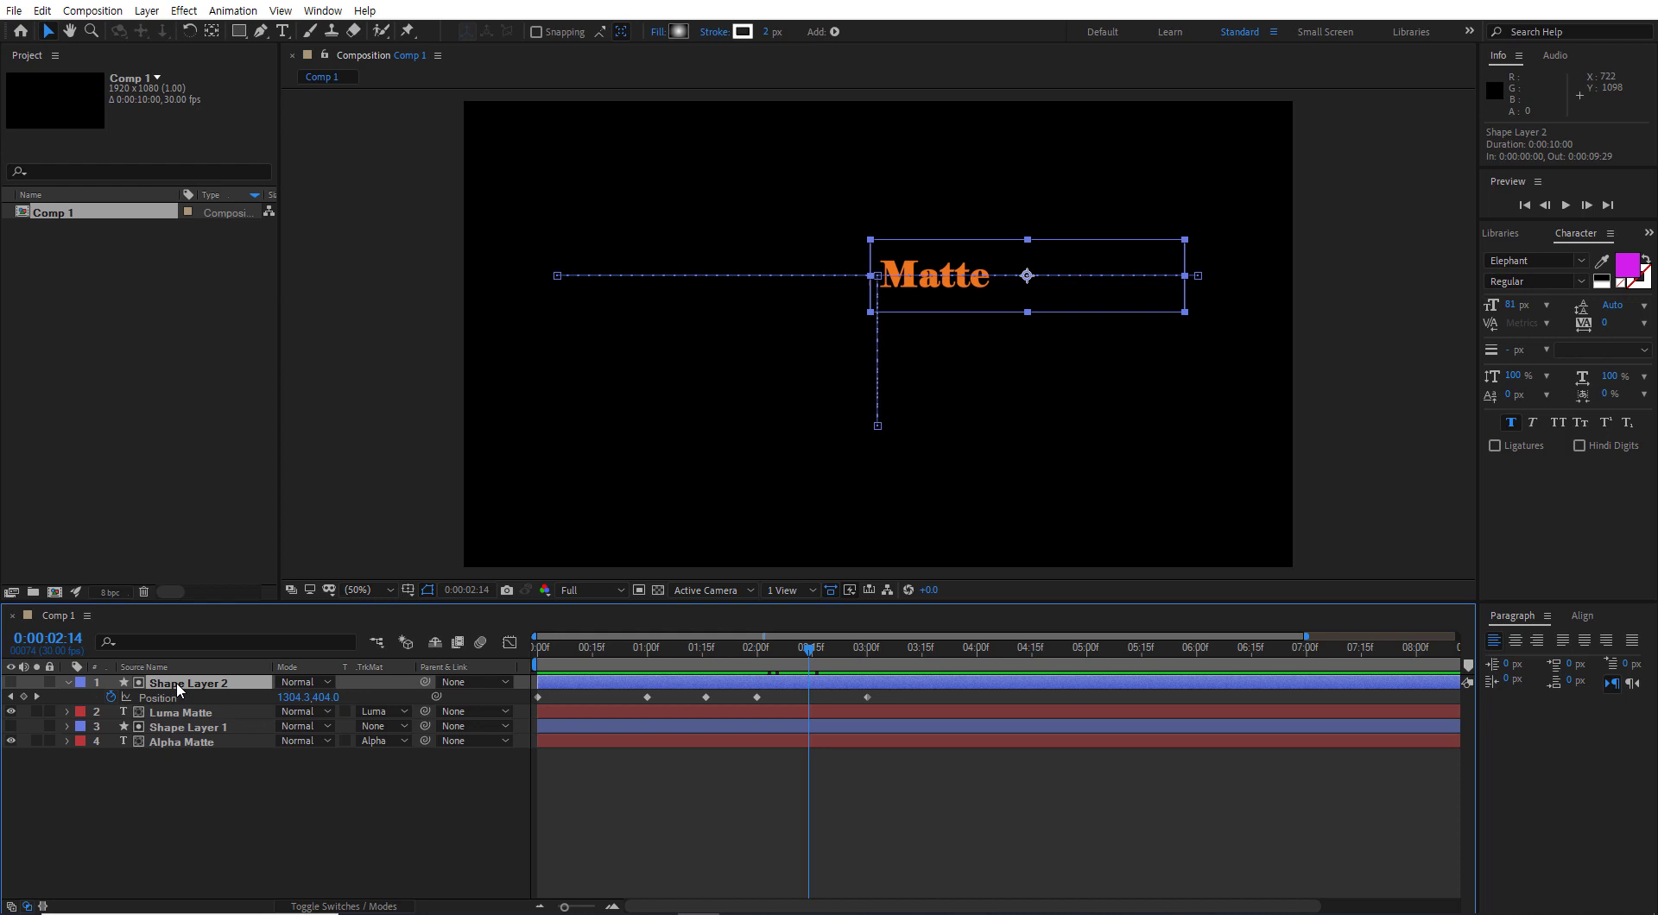
- Delete Shape Layer 2 and undo back to its solid orange rectangle, before the gradient fill and luma matte were applied
{"action": "key", "text": "Delete"}
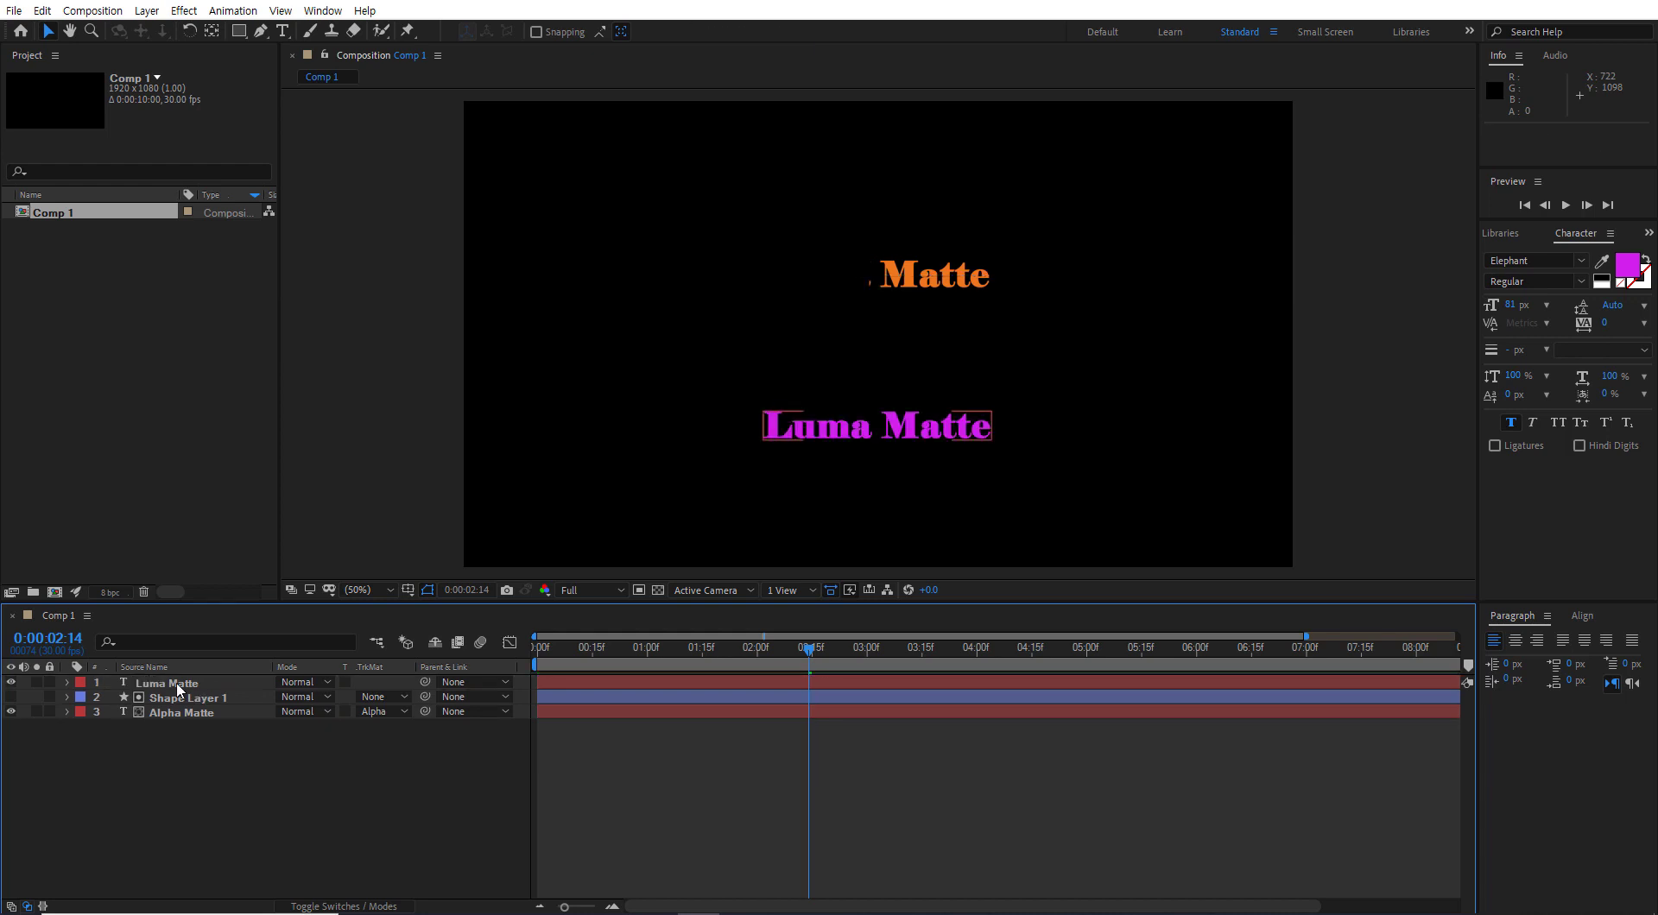
{"action": "key", "text": "ctrl+z"}
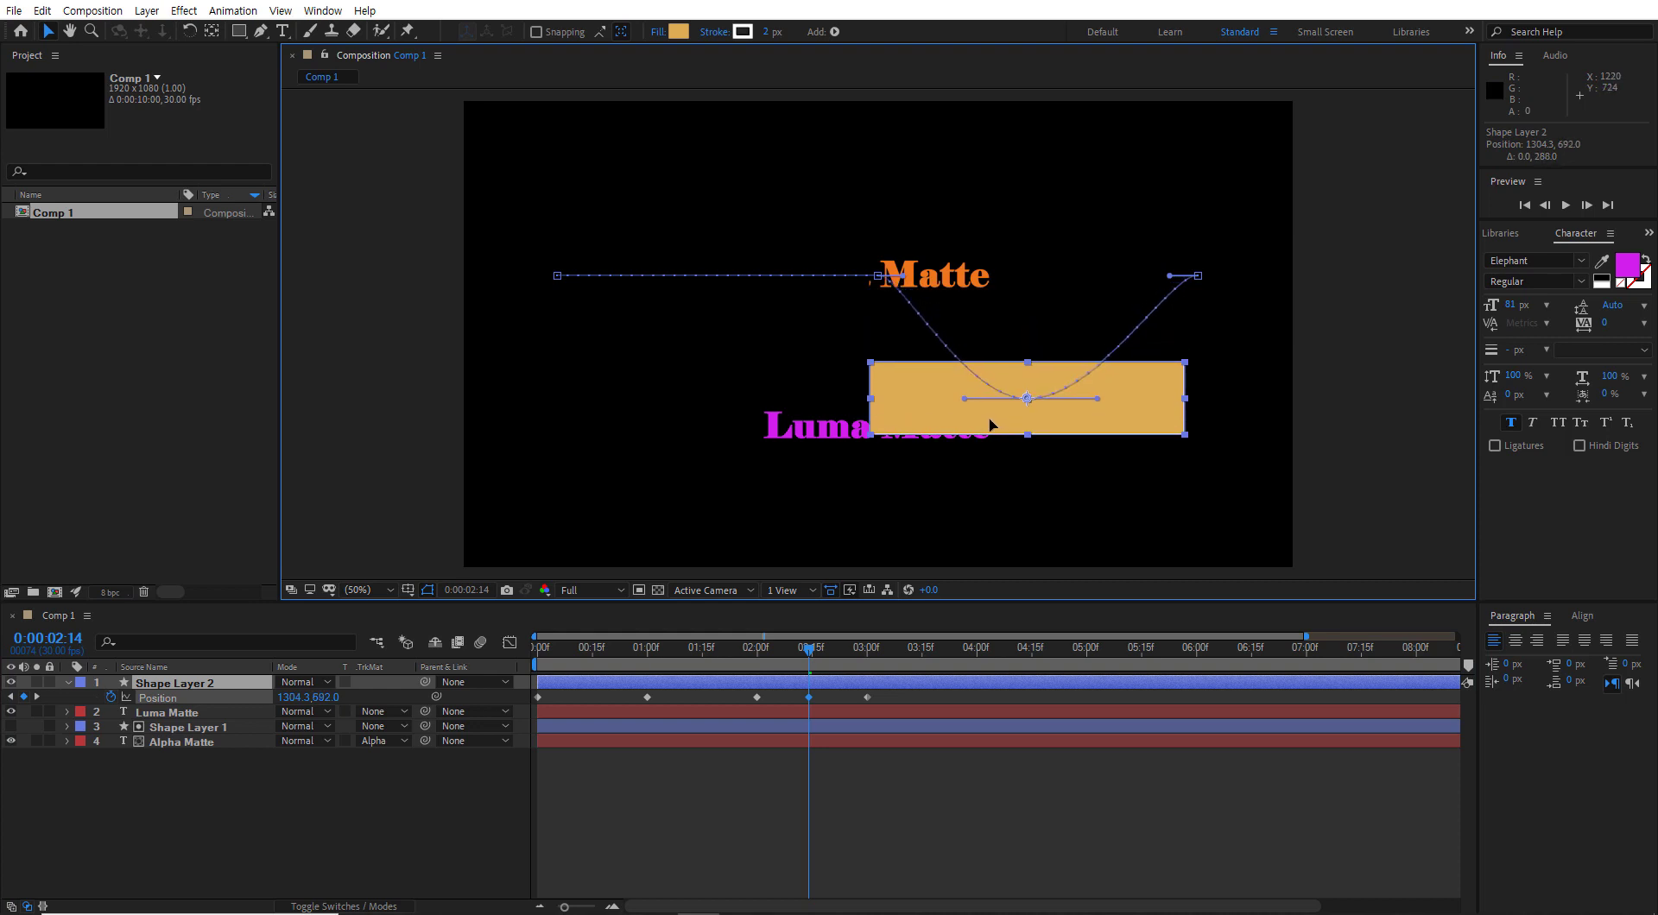